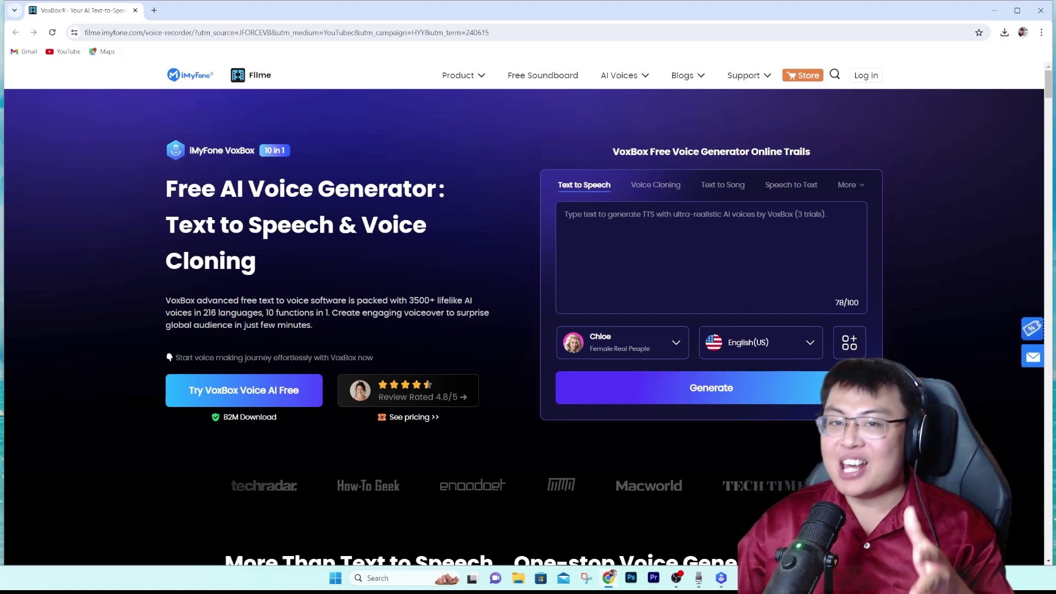
# - Scroll the VoxBox webpage past the intro video and feature tabs to the Hyper Realistic voice samples
pyautogui.scroll(-1, 522, 330)
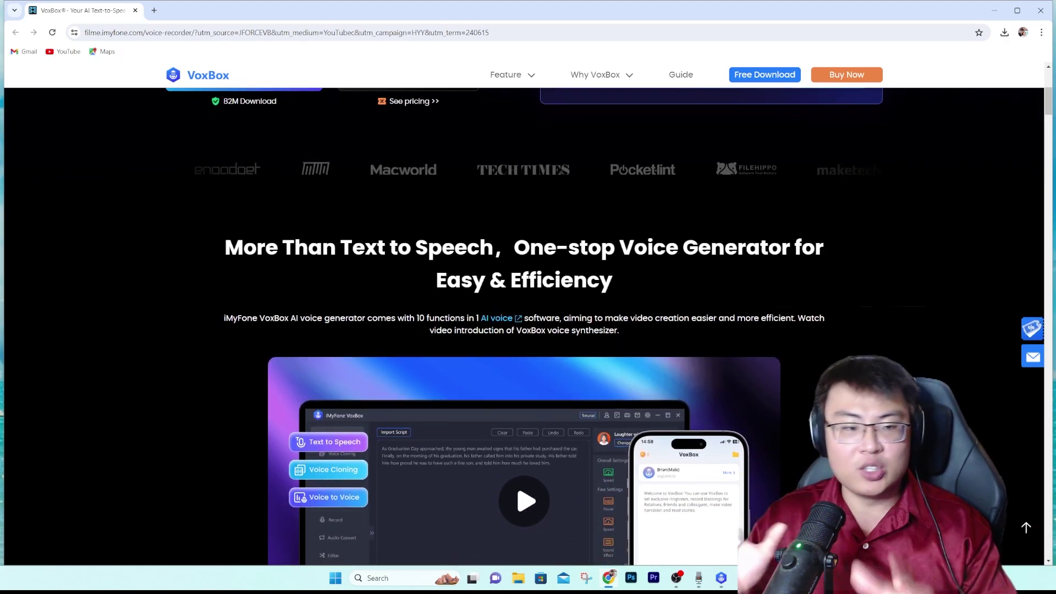
pyautogui.scroll(-1, 524, 330)
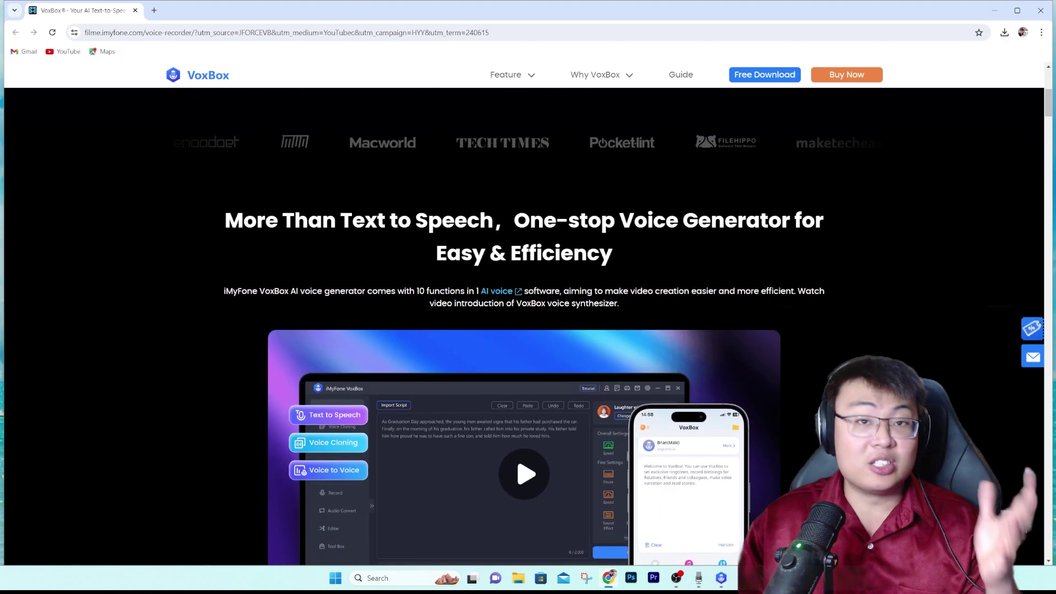
pyautogui.scroll(-1, 523, 330)
pyautogui.scroll(-1, 523, 330)
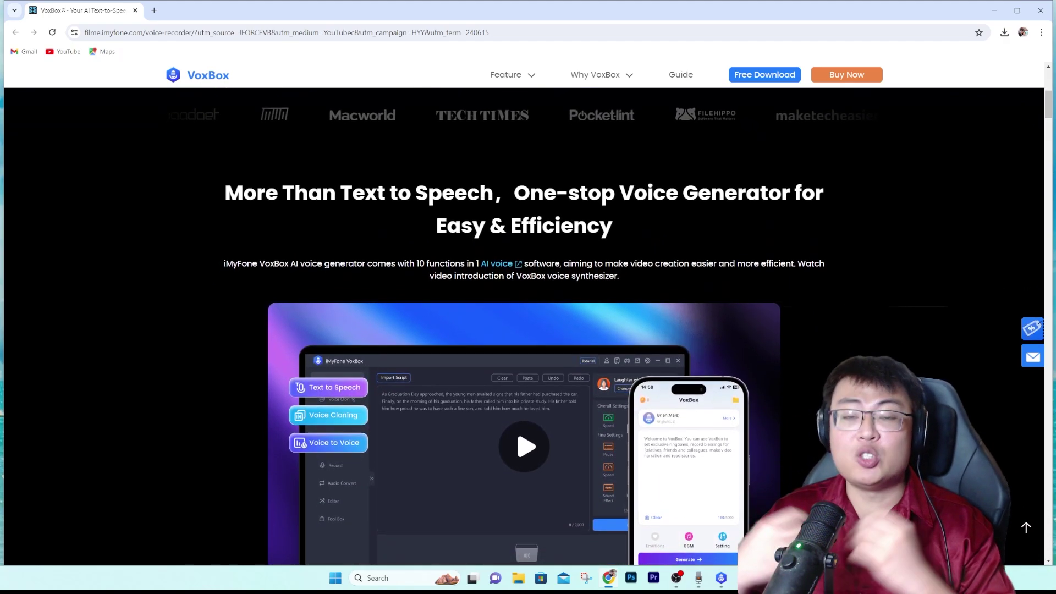
pyautogui.scroll(-1, 523, 330)
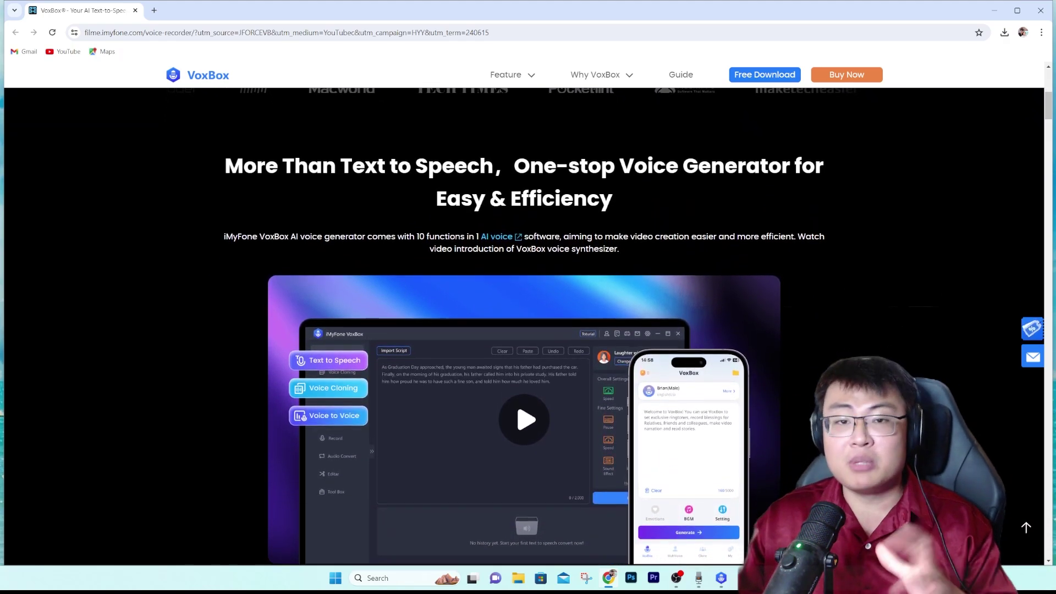
pyautogui.scroll(-1, 524, 330)
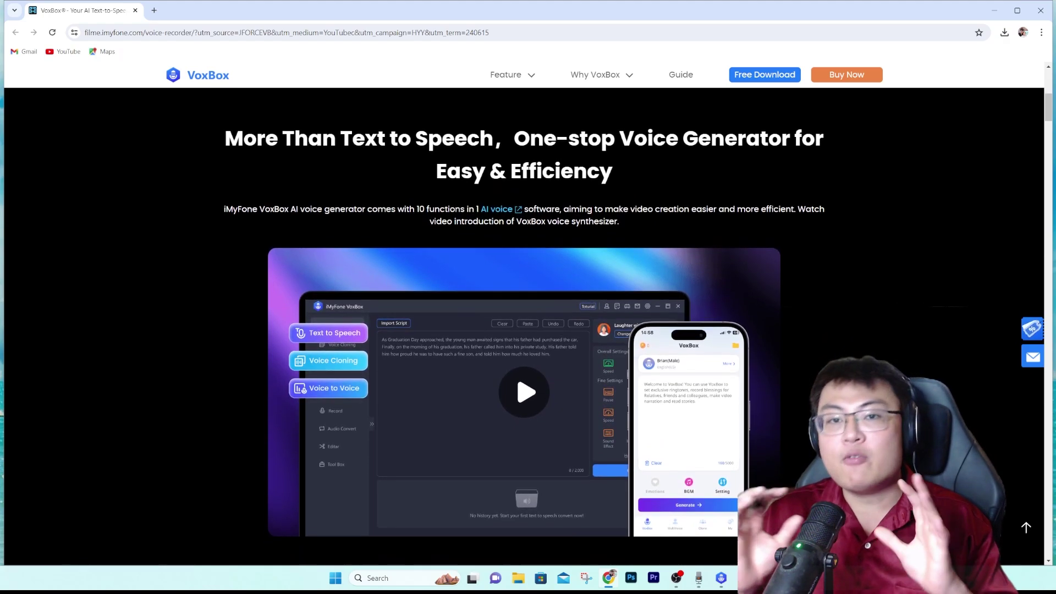
pyautogui.scroll(-1, 524, 330)
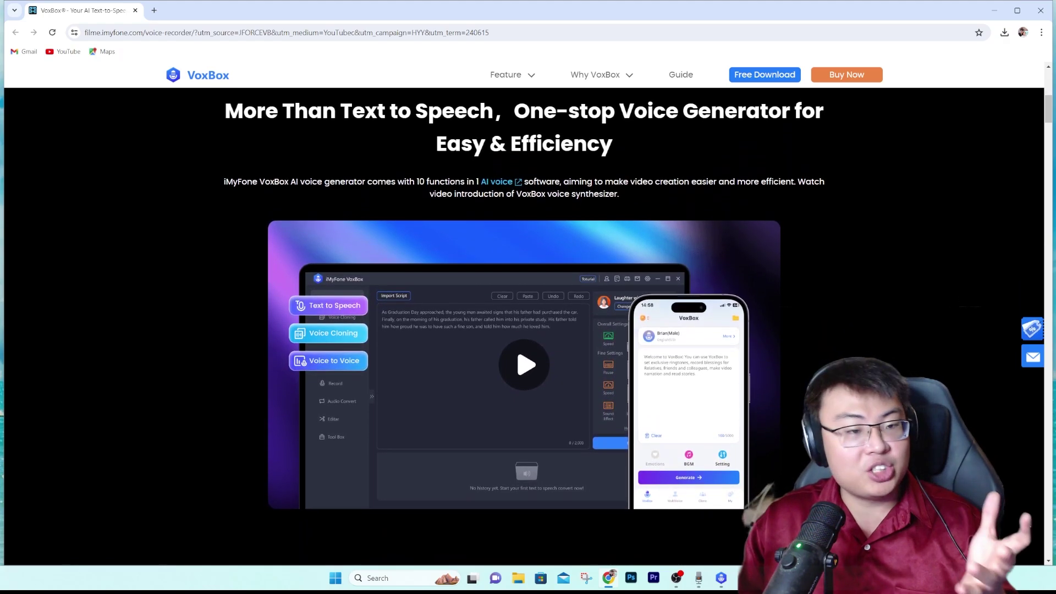
pyautogui.scroll(-1, 524, 330)
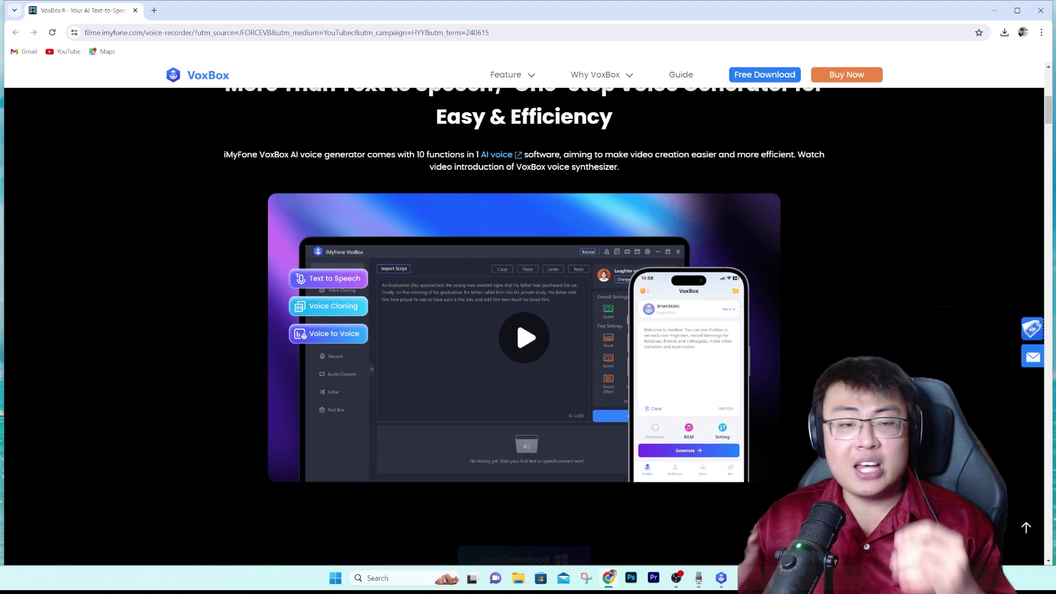
pyautogui.scroll(-1, 523, 330)
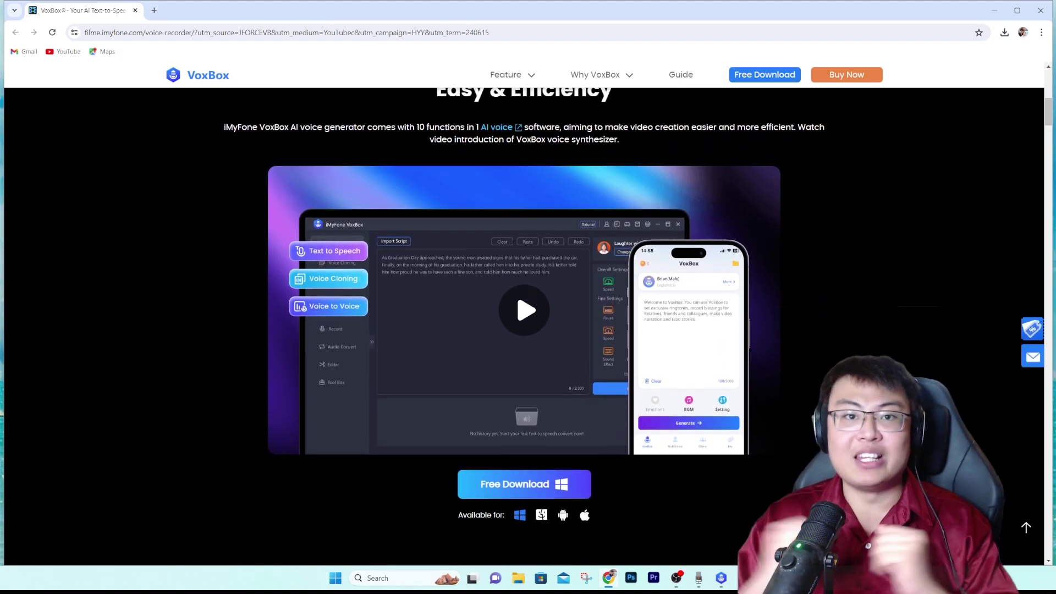
pyautogui.scroll(-1, 524, 330)
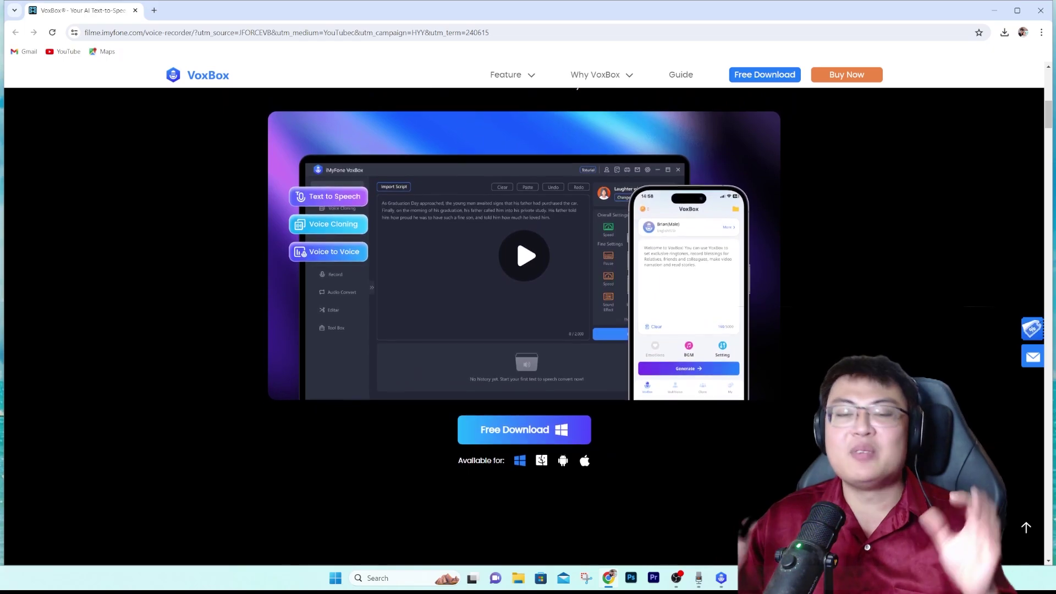
pyautogui.scroll(-1, 524, 330)
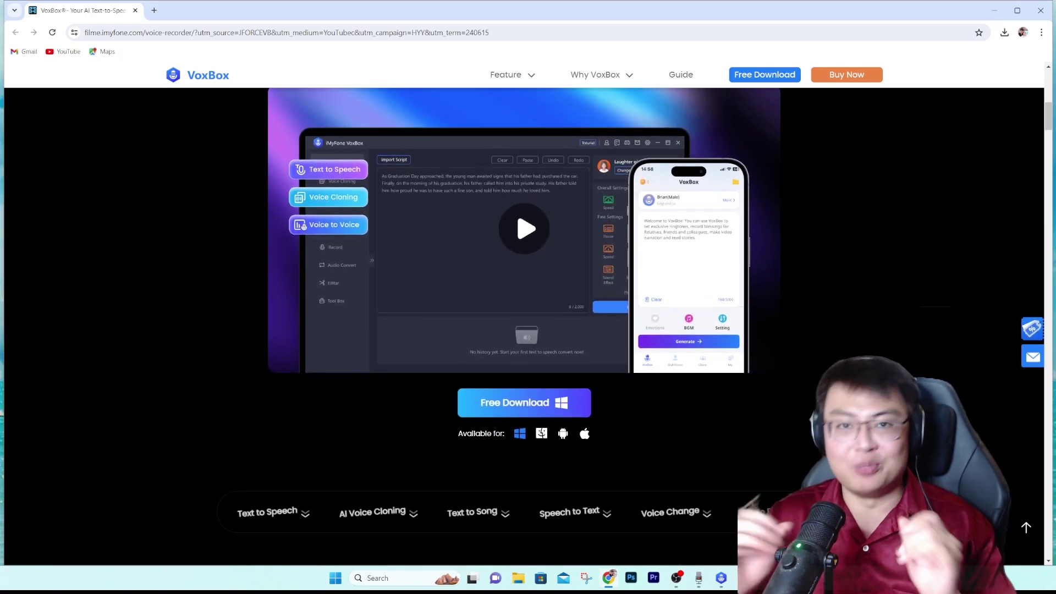
pyautogui.scroll(-1, 524, 330)
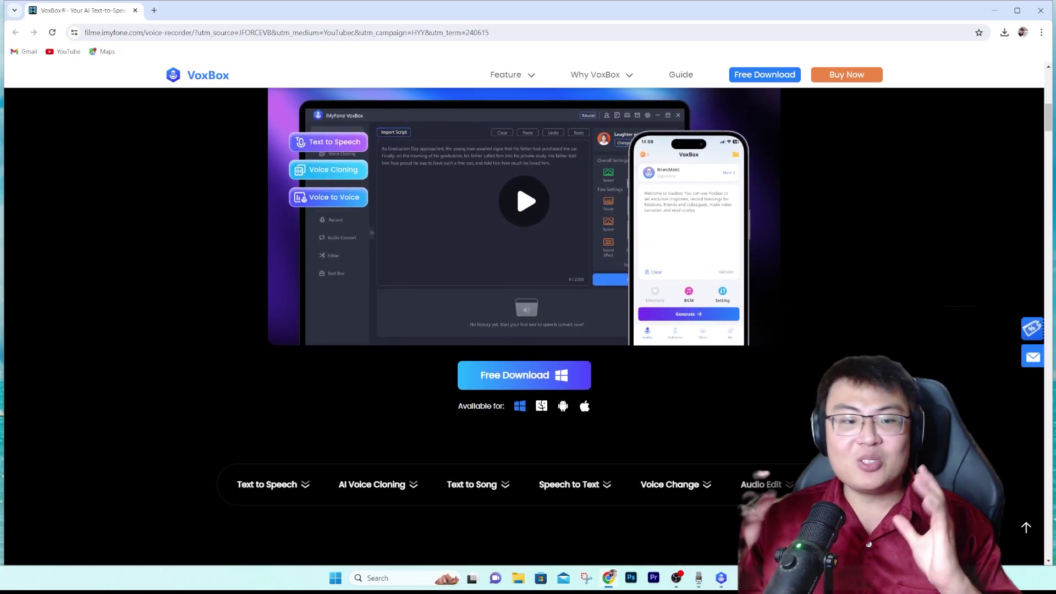
pyautogui.scroll(-1, 524, 330)
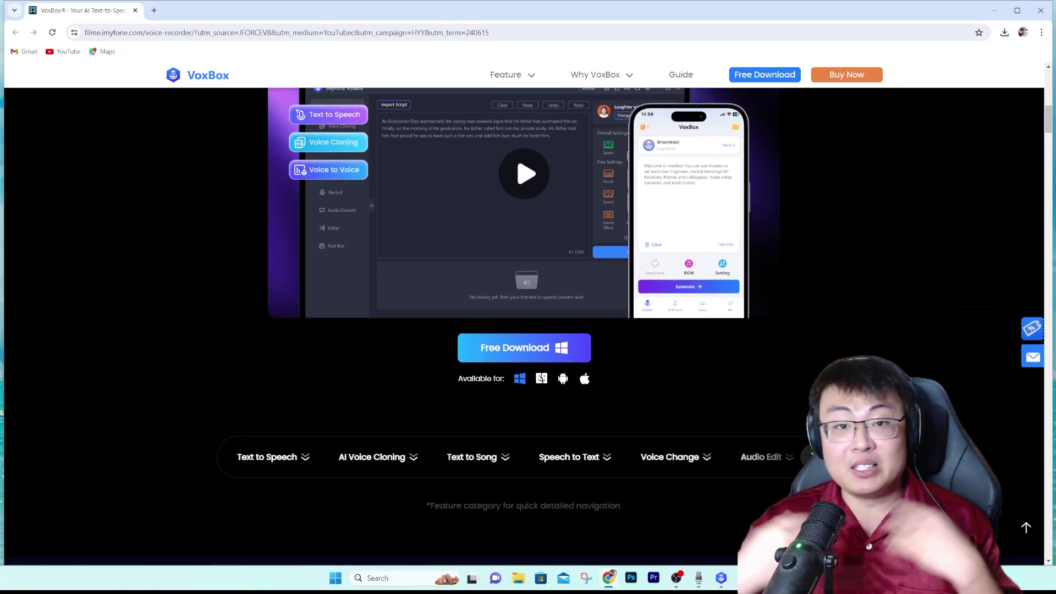
pyautogui.scroll(-1, 523, 330)
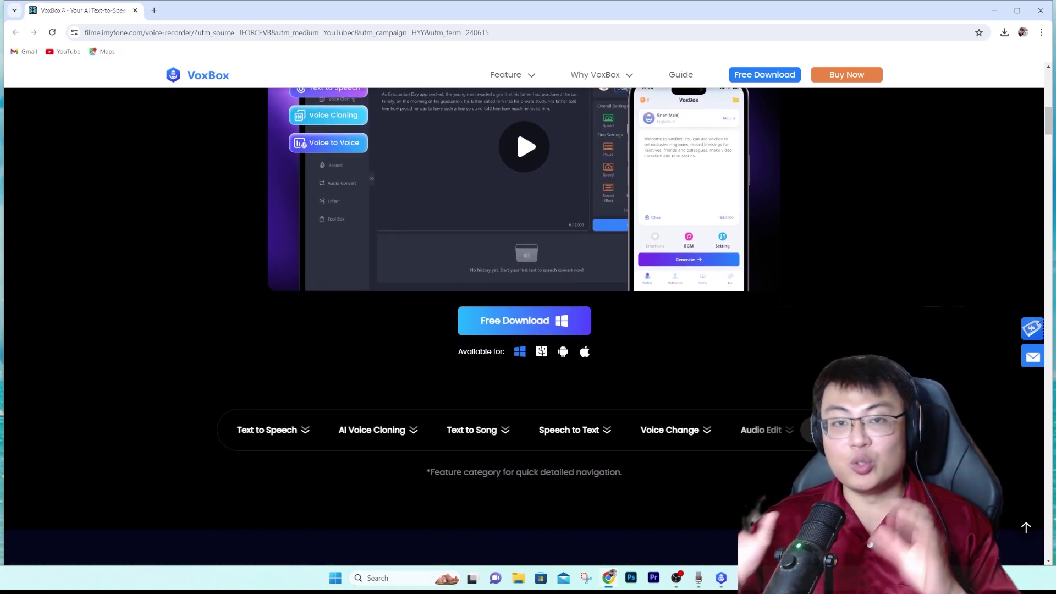
pyautogui.scroll(-1, 524, 330)
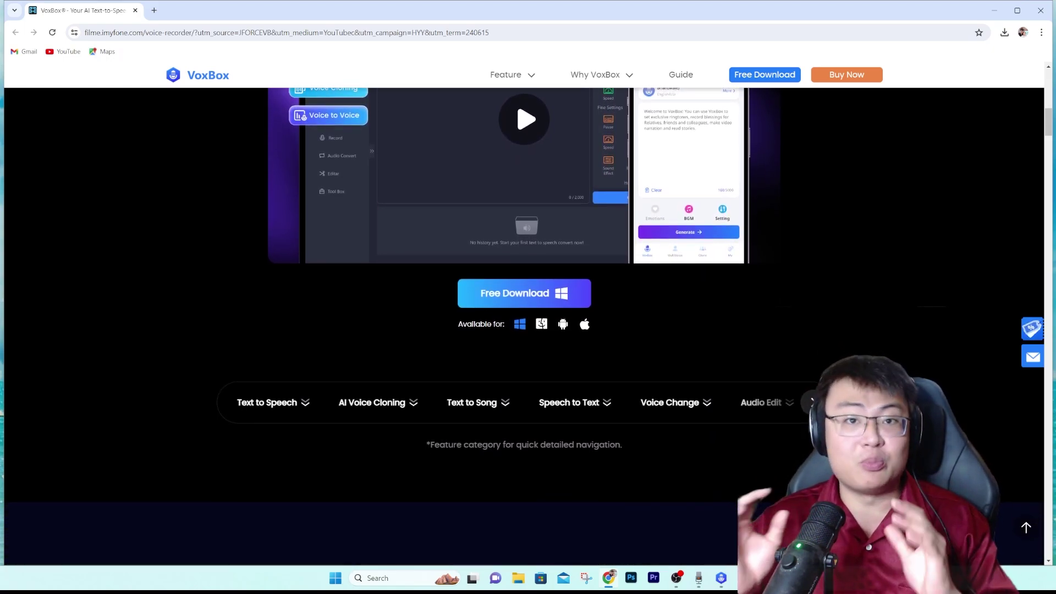
pyautogui.scroll(-1, 524, 330)
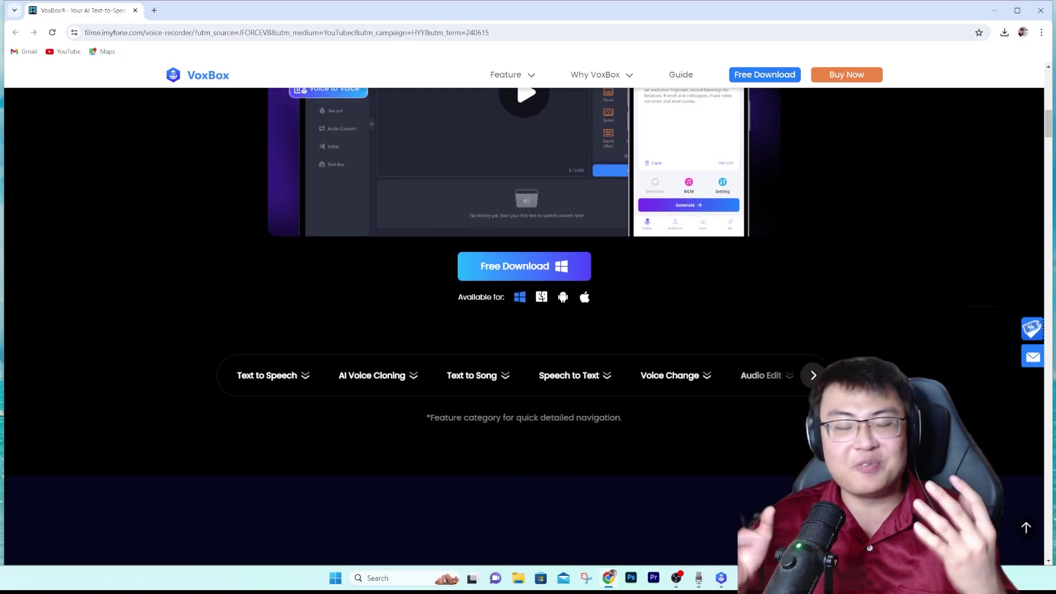
pyautogui.scroll(-1, 524, 330)
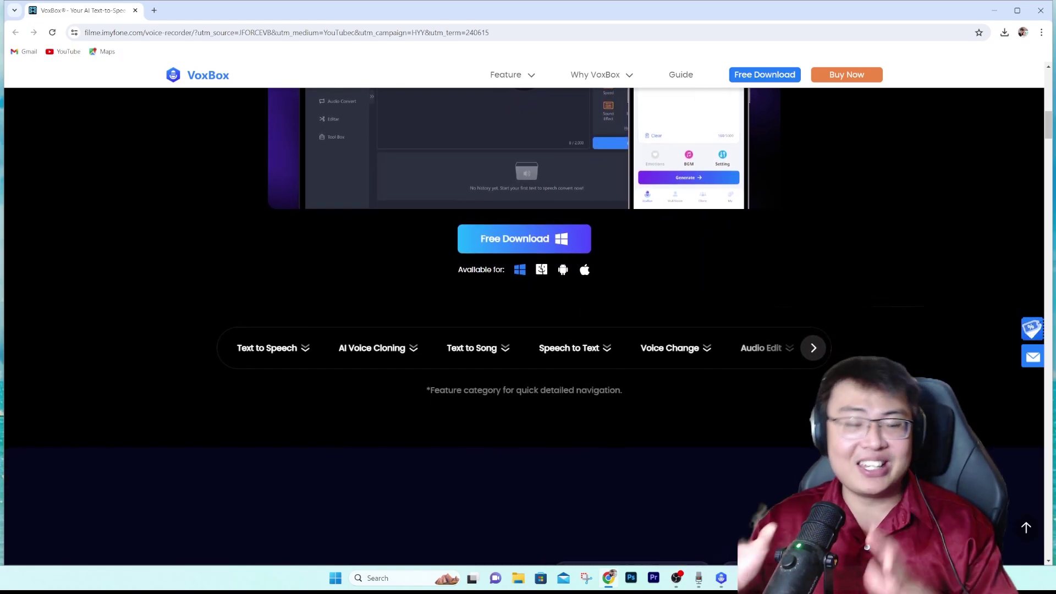
pyautogui.scroll(-1, 524, 330)
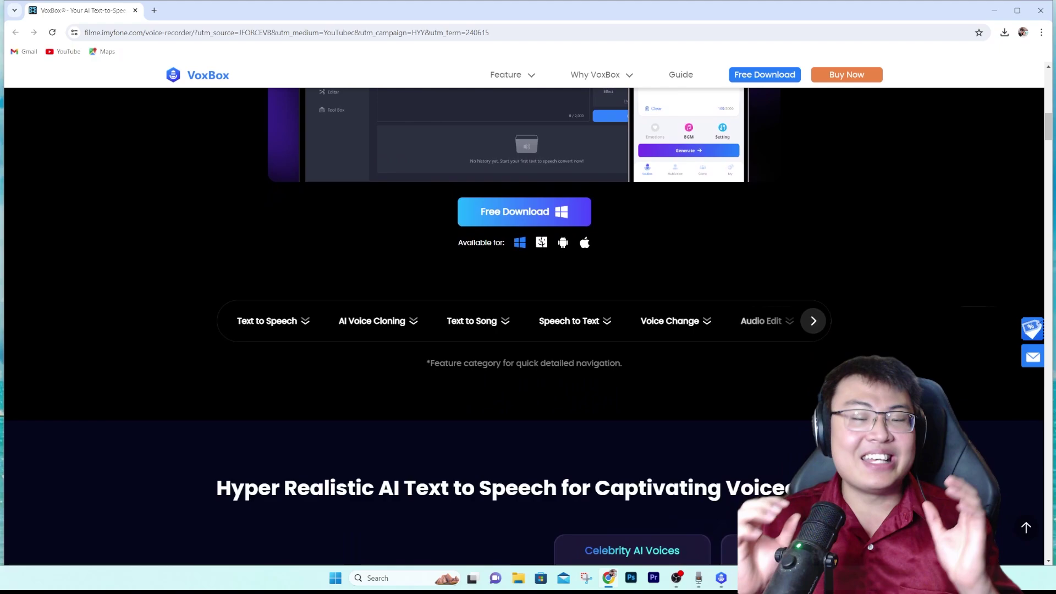
pyautogui.scroll(-1, 523, 330)
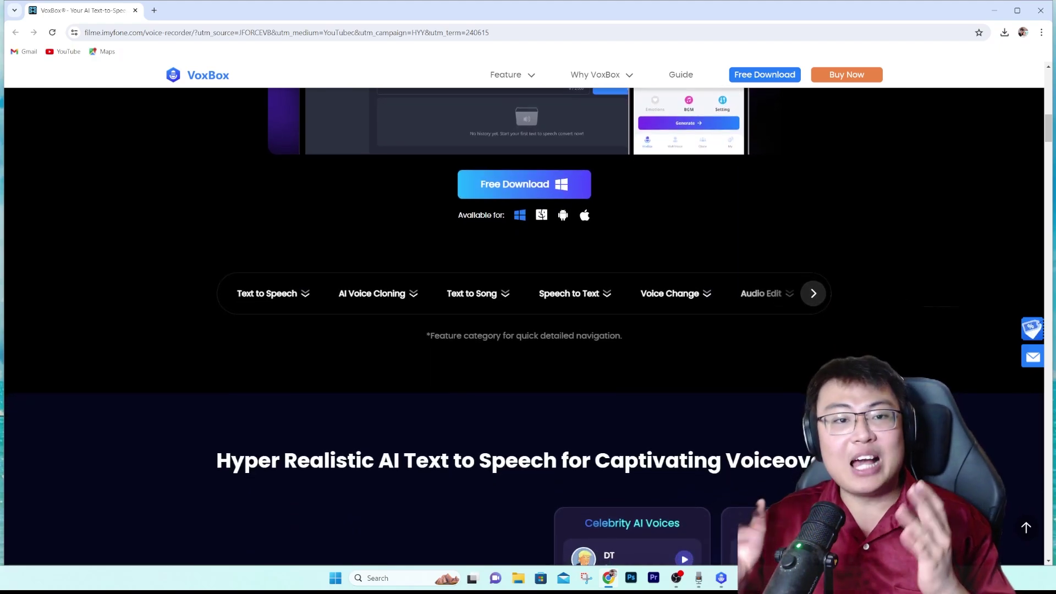
pyautogui.scroll(-1, 524, 330)
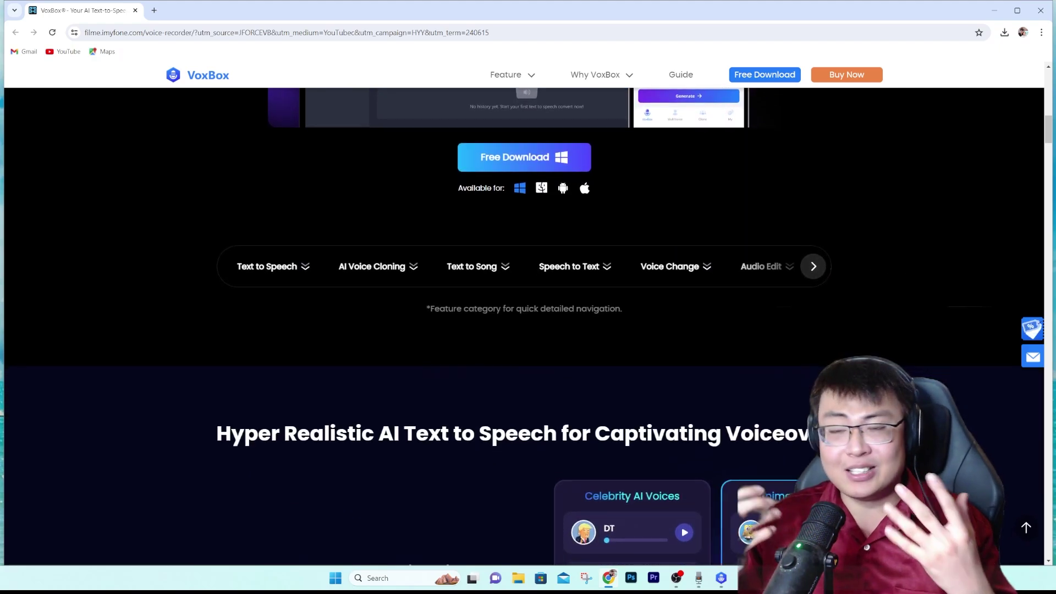
pyautogui.scroll(-1, 524, 330)
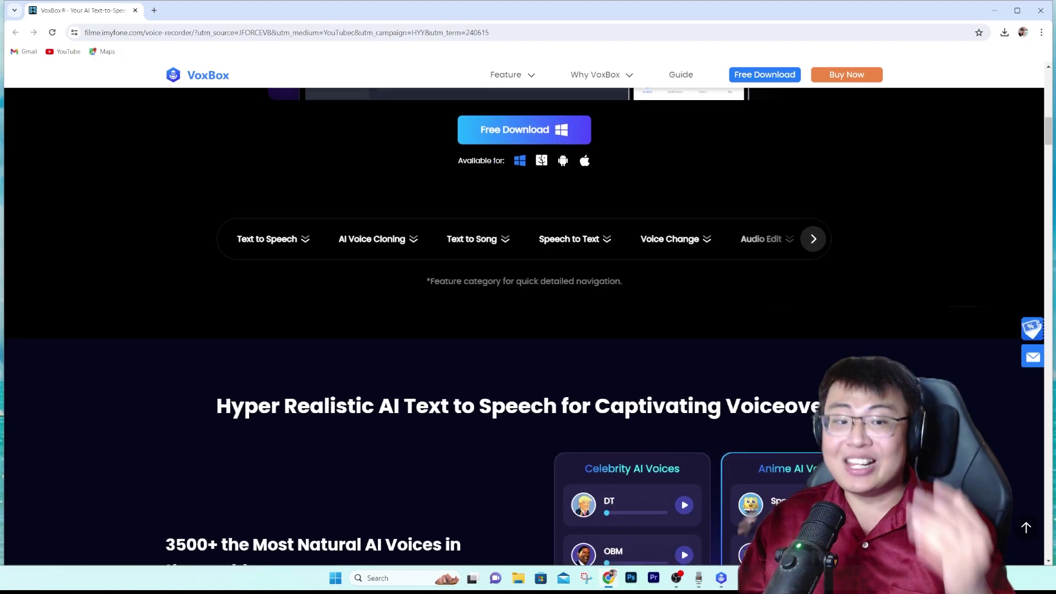
pyautogui.scroll(-1, 524, 330)
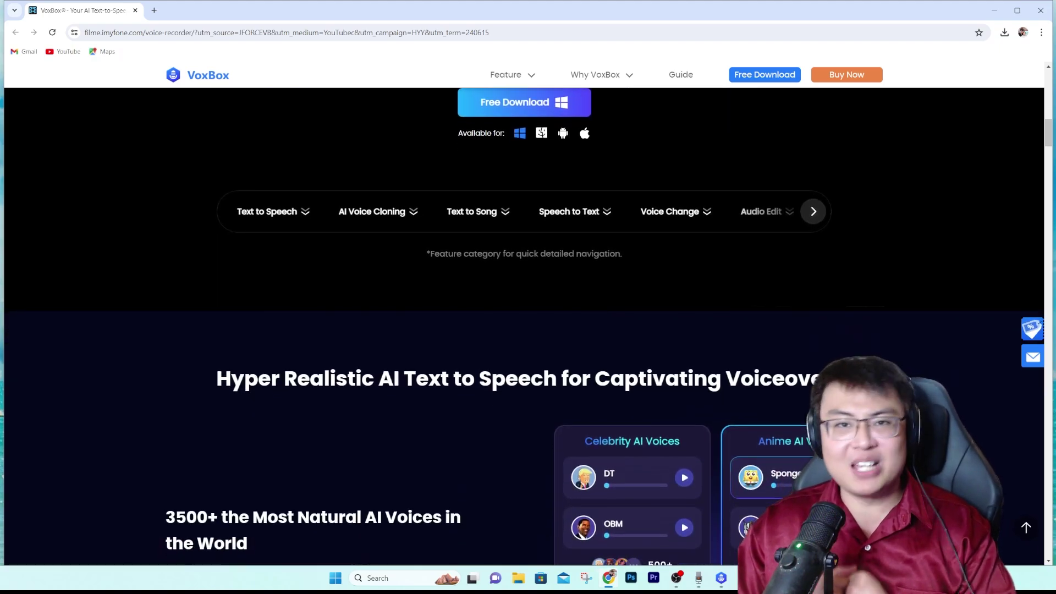
pyautogui.scroll(-1, 523, 330)
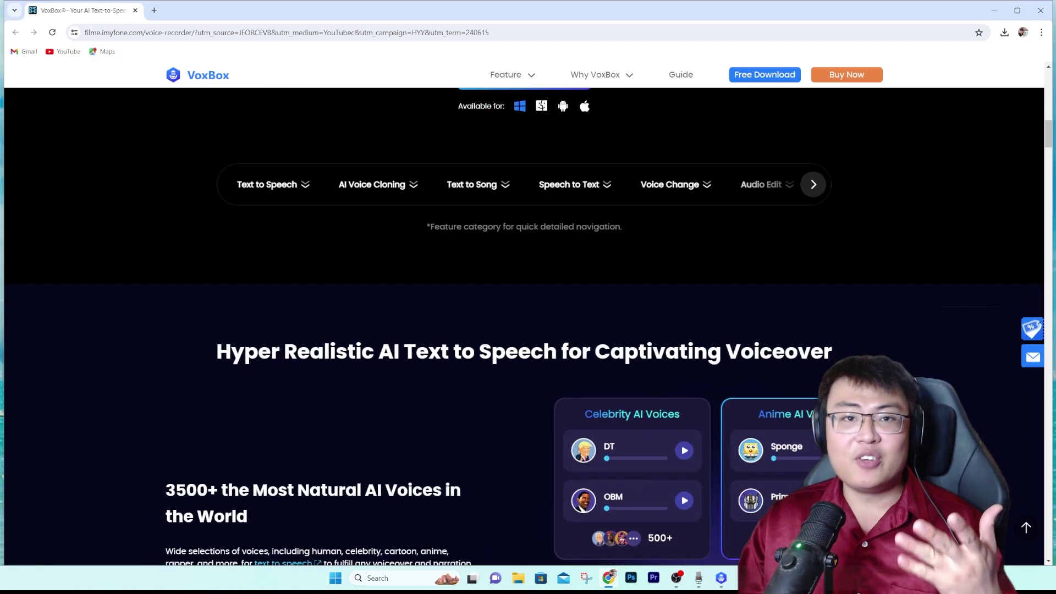
pyautogui.scroll(-1, 524, 330)
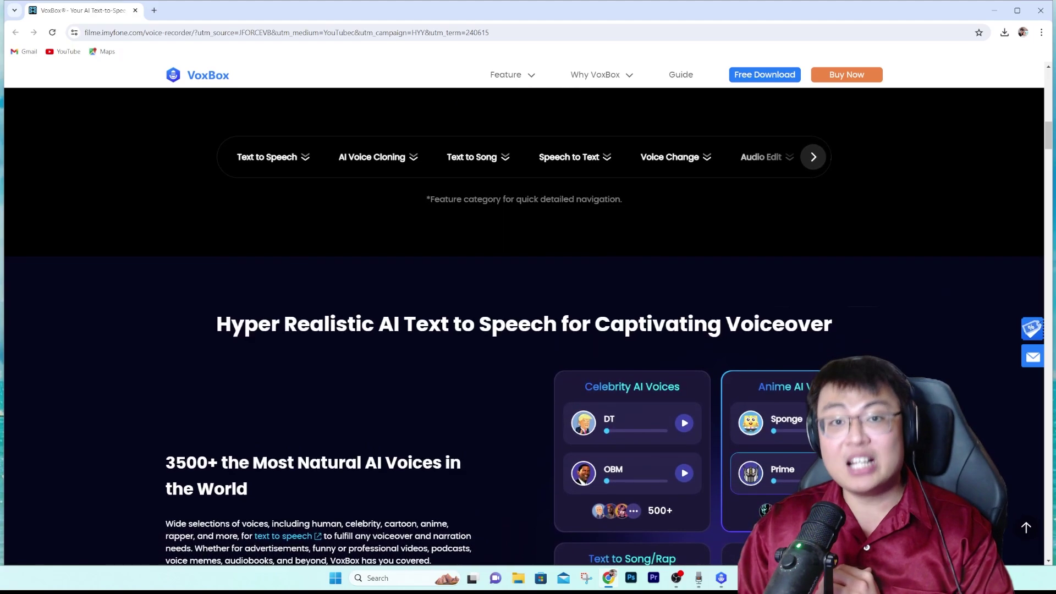
pyautogui.scroll(-1, 524, 330)
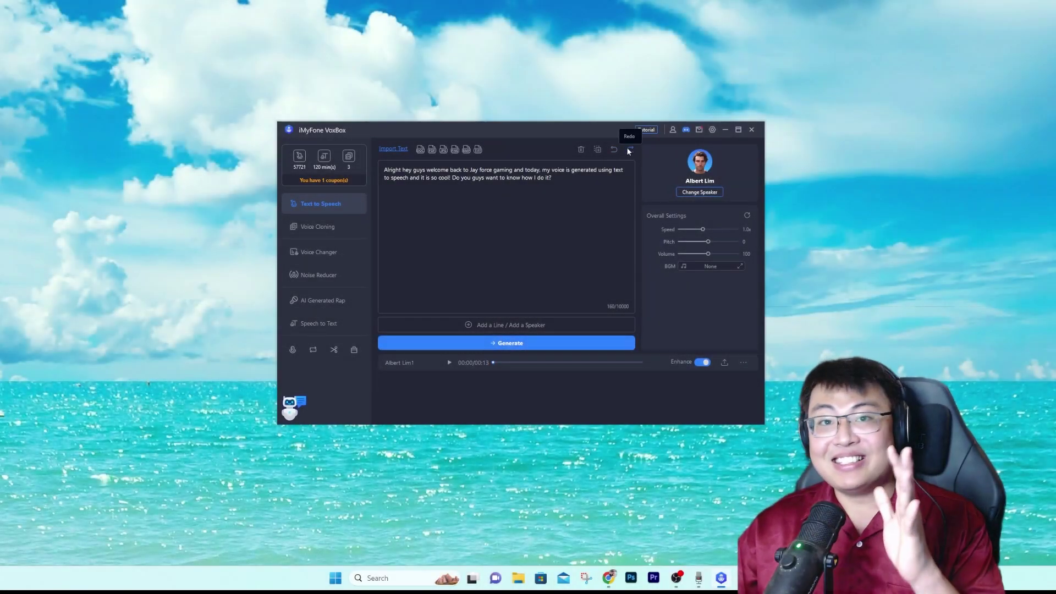
# - Select the existing welcome script in the text box, then deselect it
pyautogui.moveTo(564, 184); pyautogui.dragTo(371, 171)
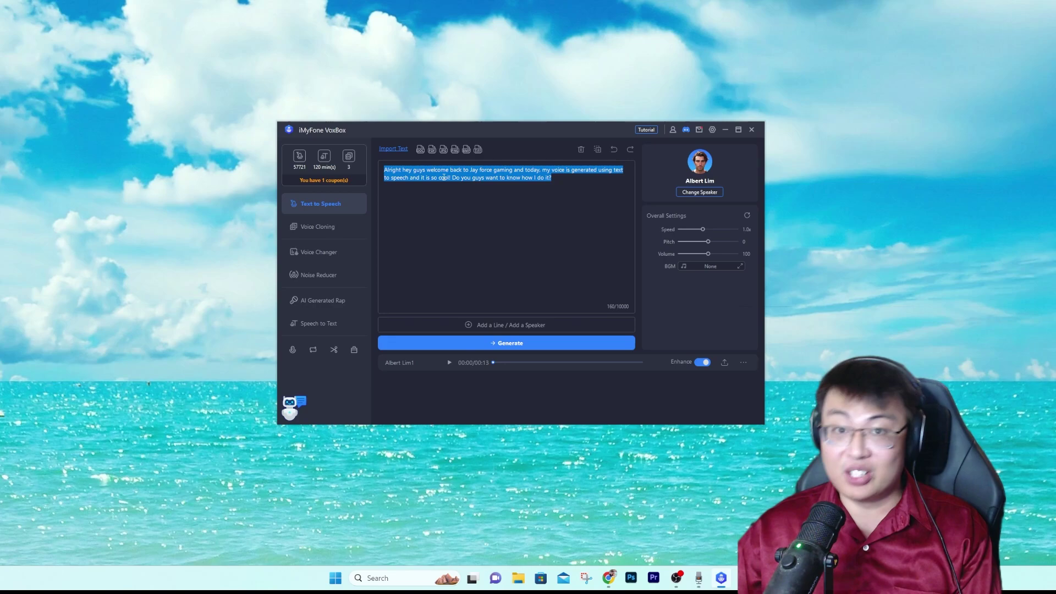
pyautogui.click(578, 186)
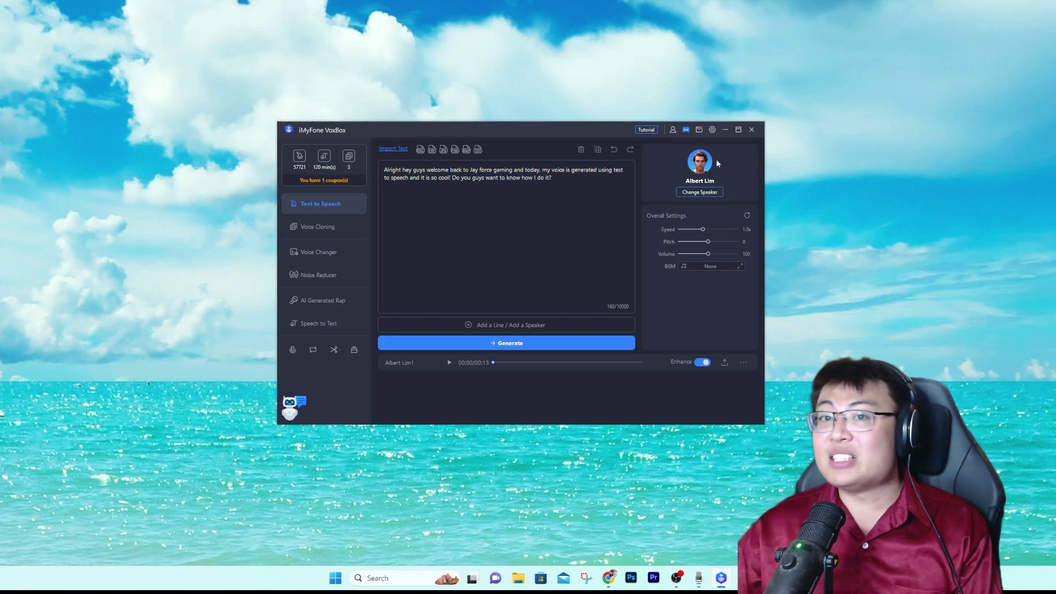
# - Open the speaker list and preview the Wayne (Male), Karly Quek and Albert Lim voices
pyautogui.click(699, 192)
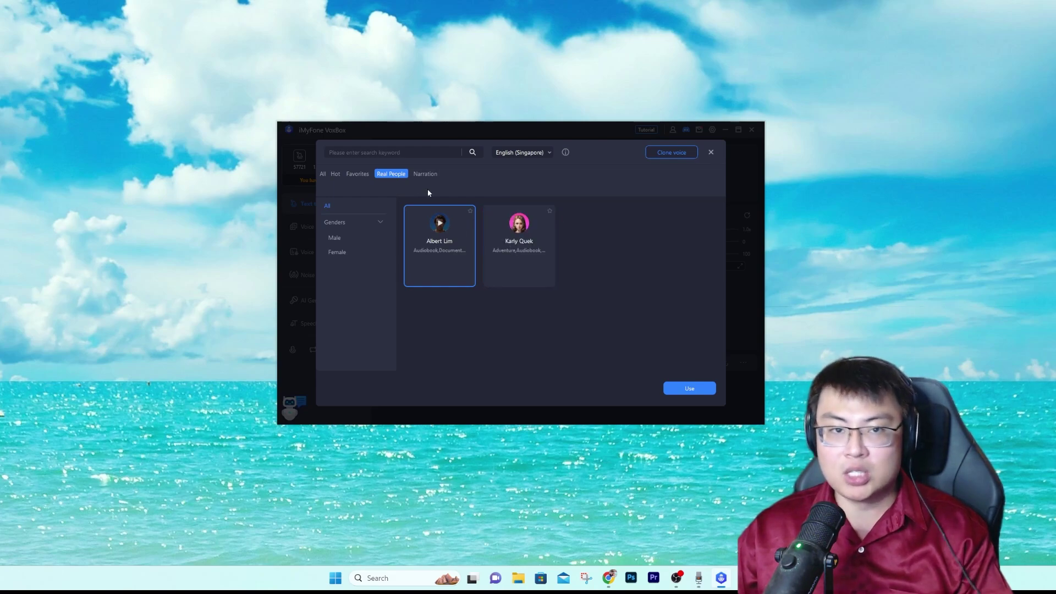
pyautogui.click(418, 176)
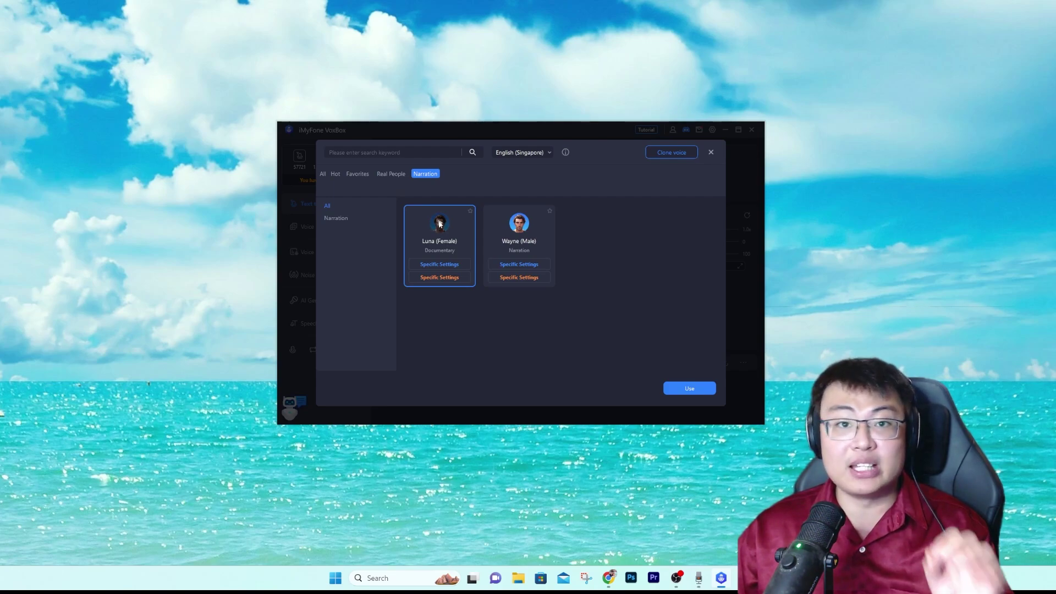
pyautogui.click(519, 224)
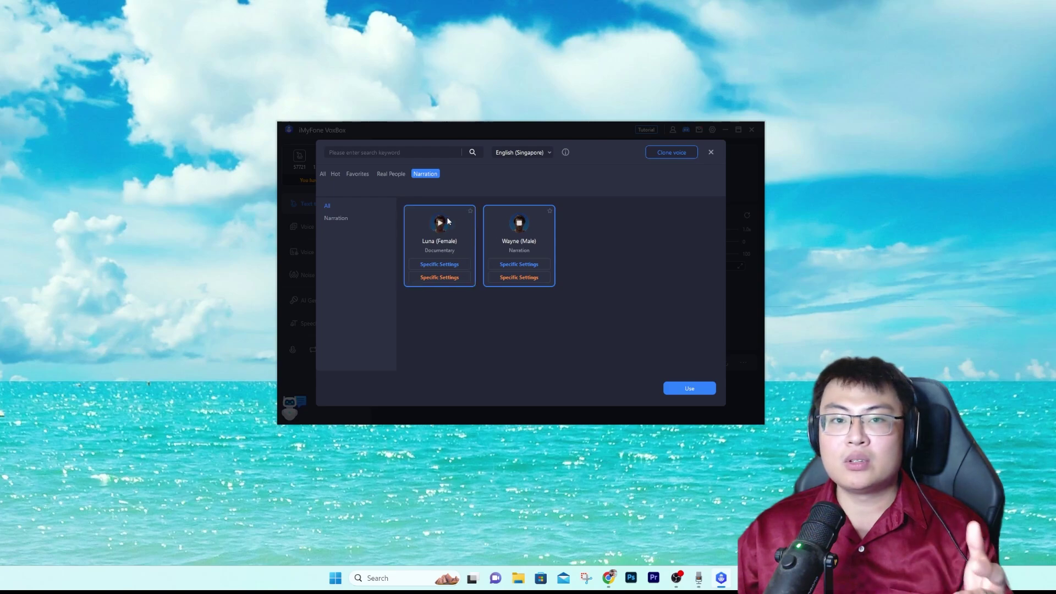
pyautogui.click(392, 174)
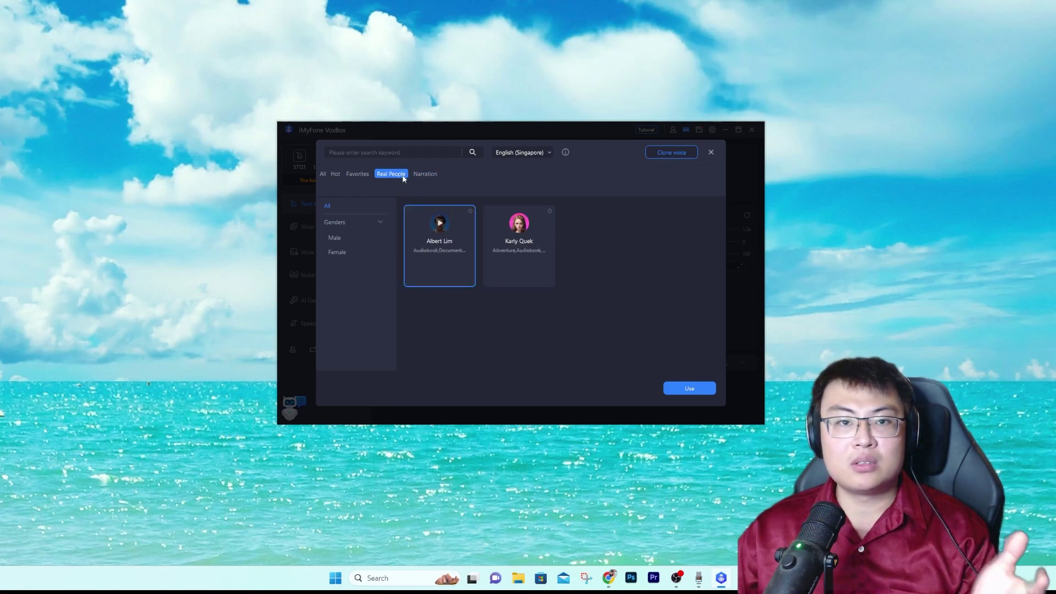
pyautogui.click(520, 224)
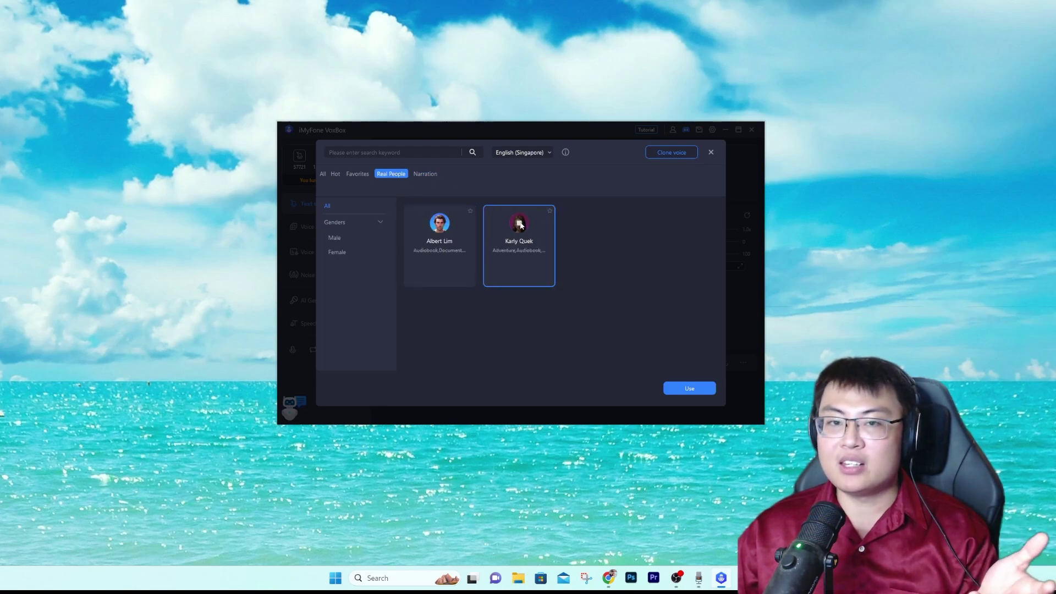
pyautogui.click(442, 225)
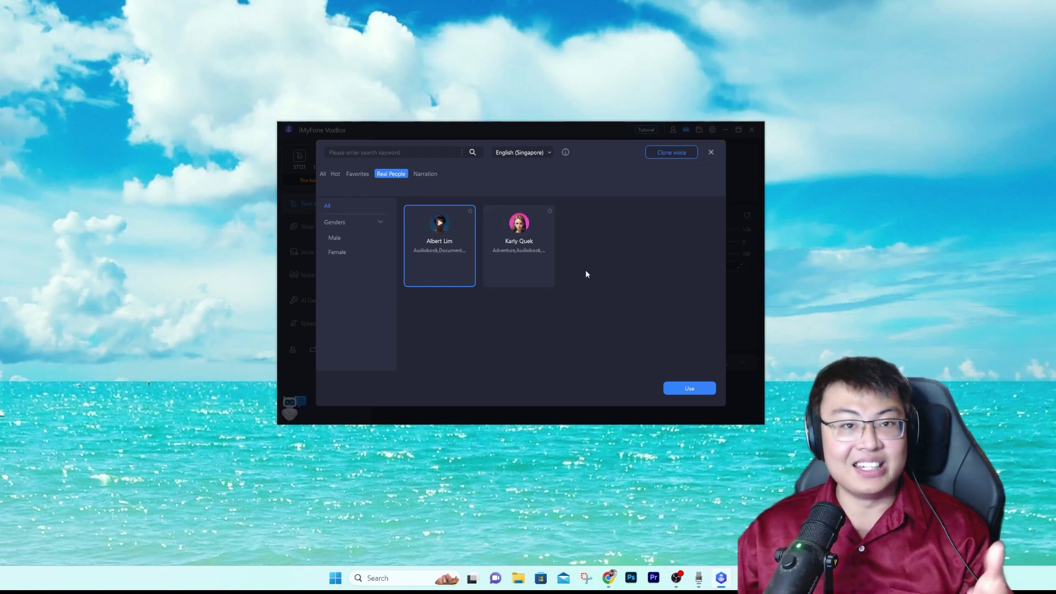
# - Switch the voice language to English (Ireland) and preview Emily (Female) and Connor (Male)
pyautogui.click(548, 154)
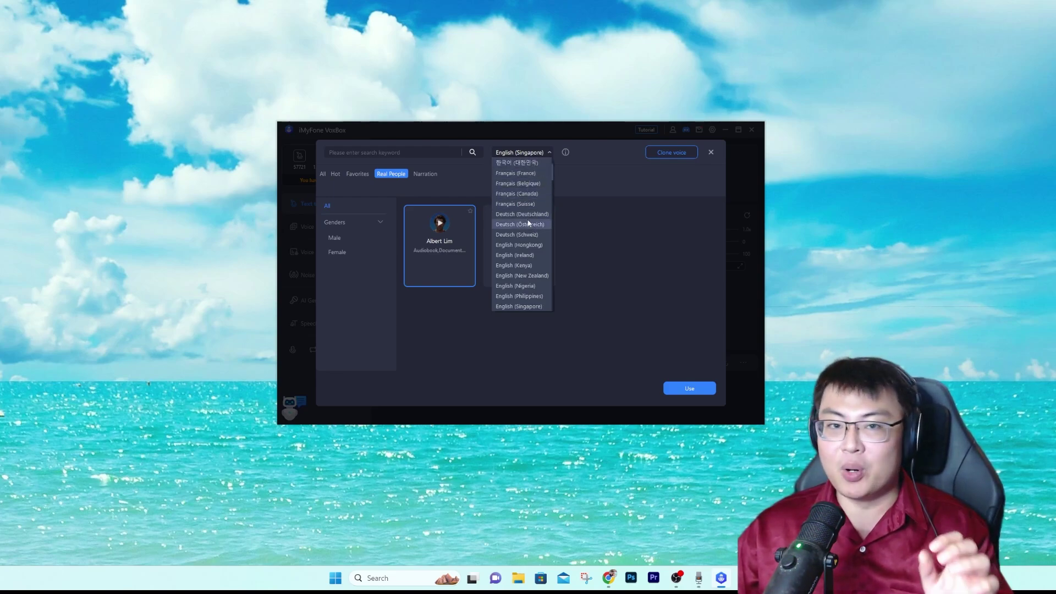
pyautogui.click(527, 255)
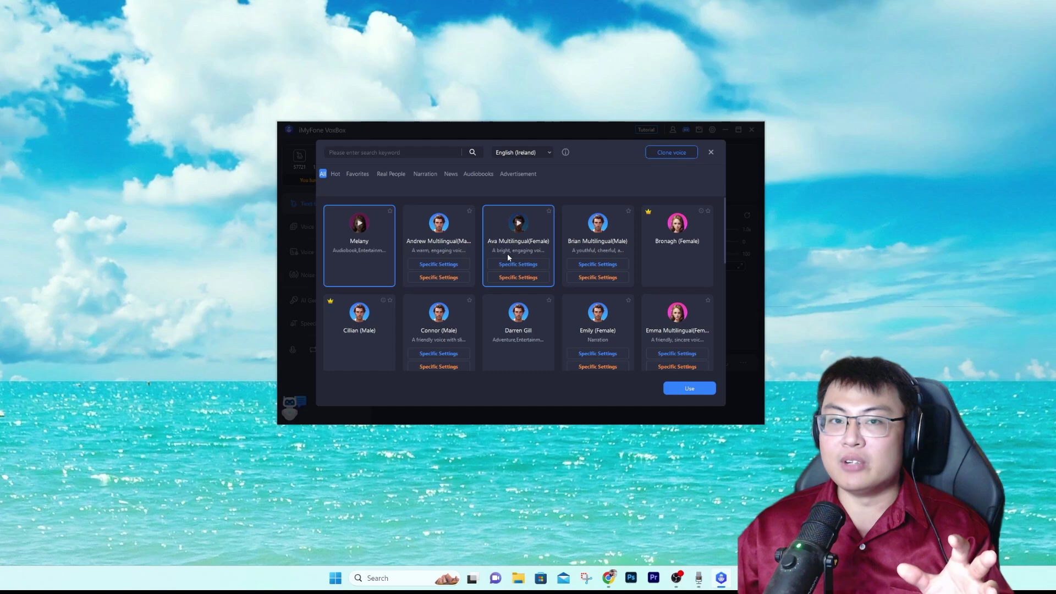
pyautogui.scroll(-3, 495, 242)
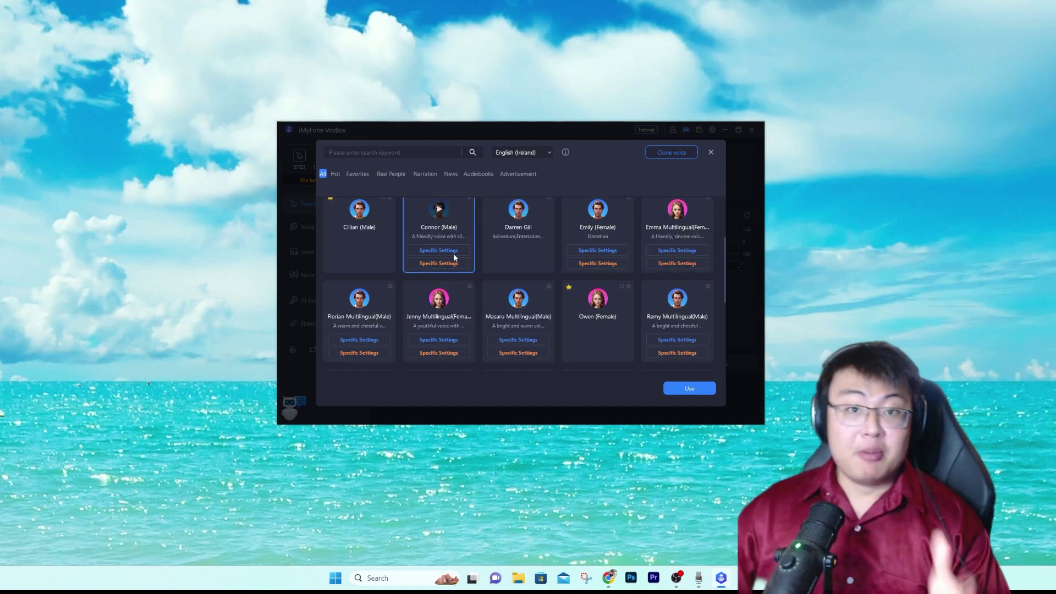
pyautogui.scroll(2, 516, 269)
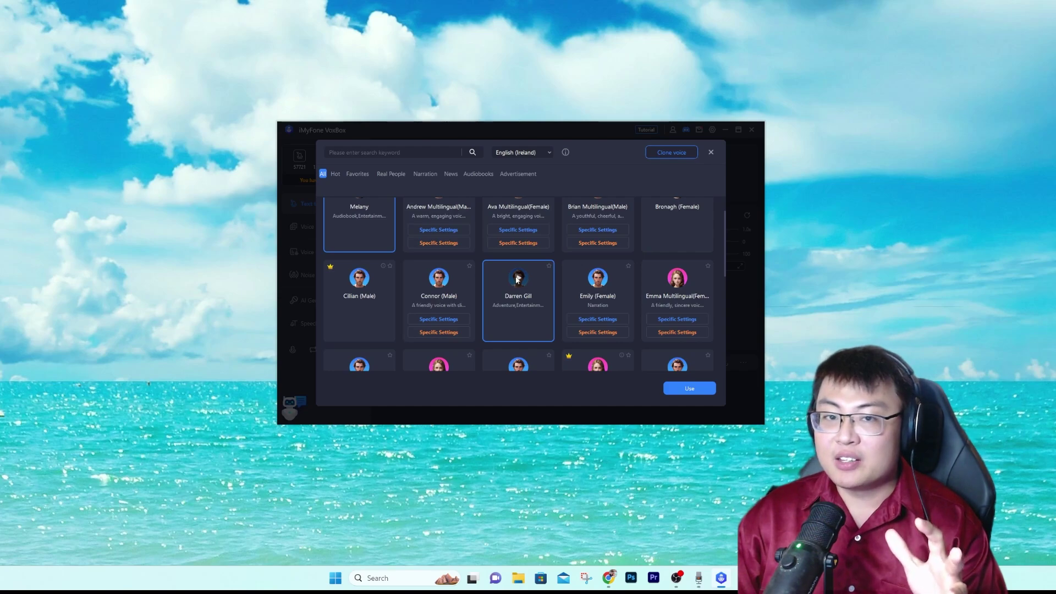
pyautogui.click(605, 287)
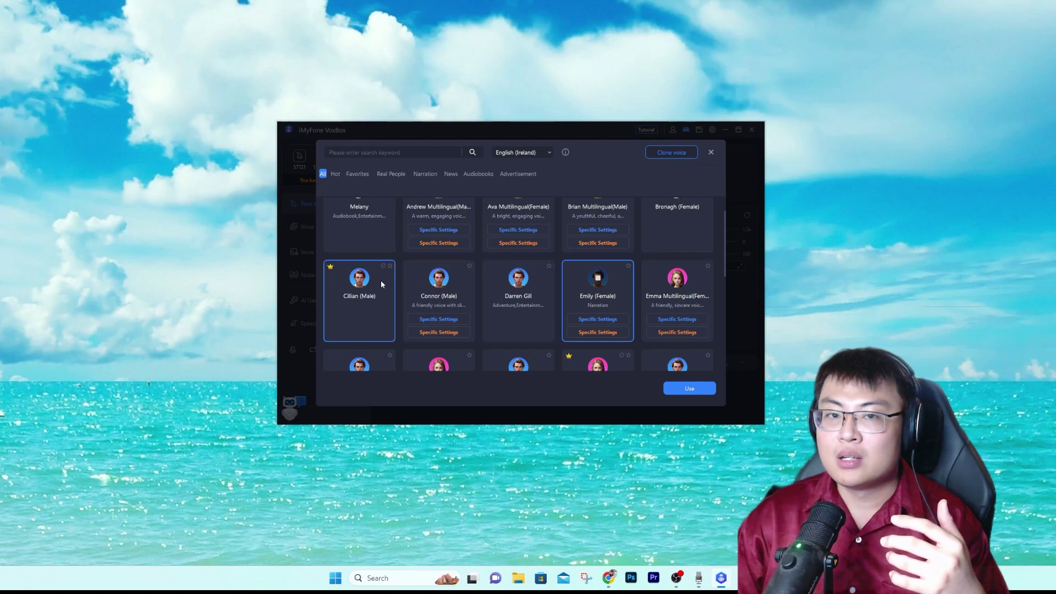
pyautogui.click(442, 279)
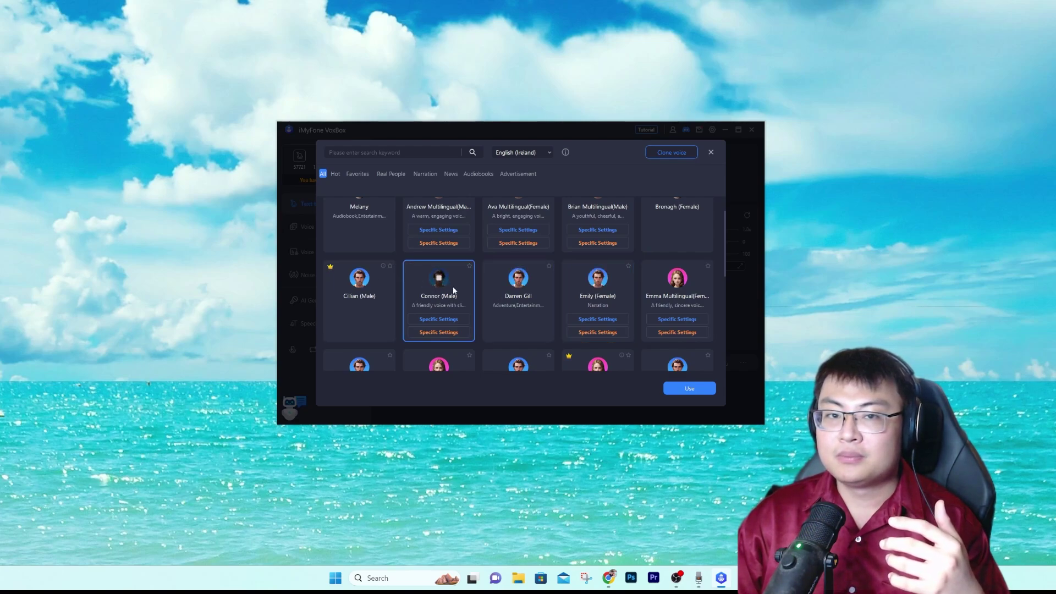
pyautogui.scroll(-10, 453, 291)
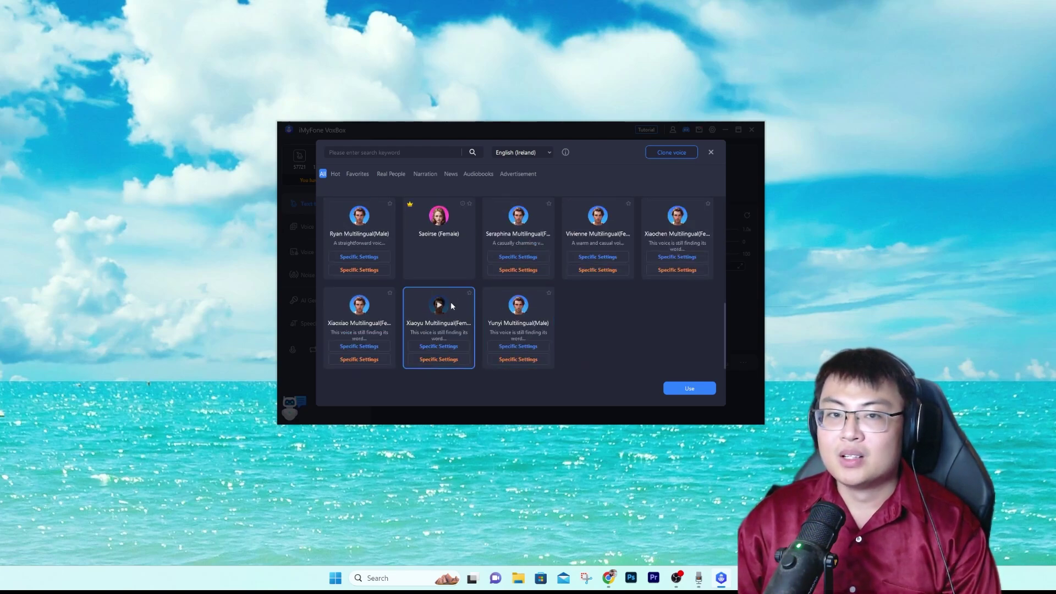
pyautogui.scroll(10, 474, 291)
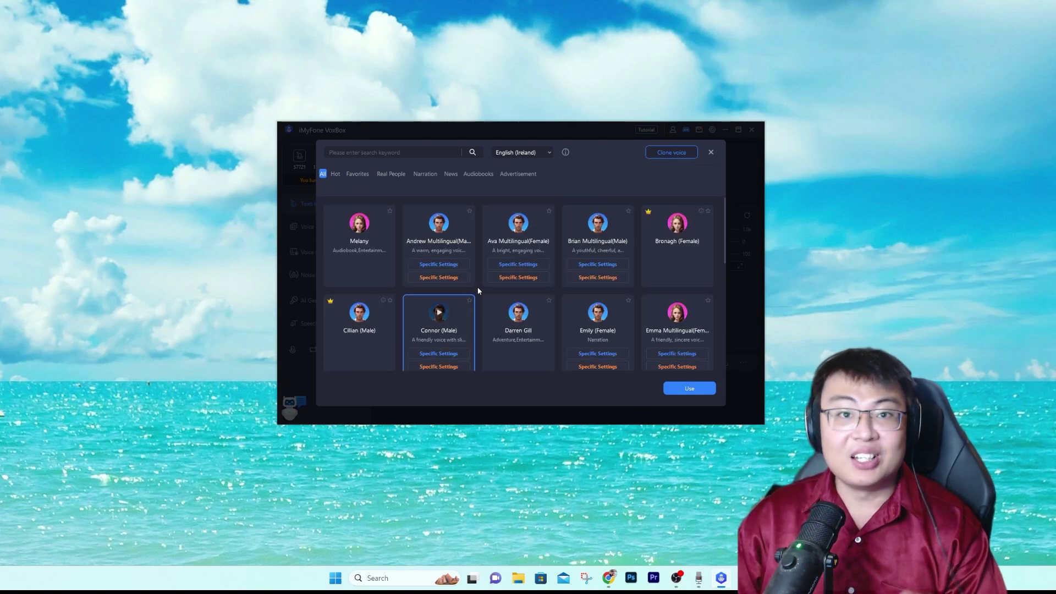
pyautogui.click(541, 150)
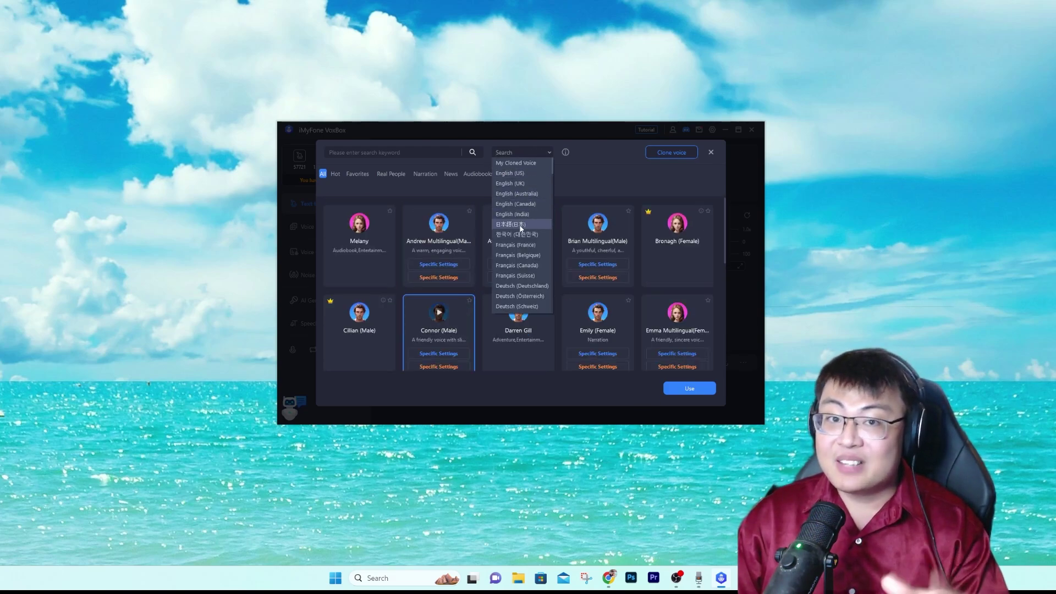
# - Switch the voice language to English (Filipino) and try the Manny (Male) voice
pyautogui.scroll(-12, 525, 237)
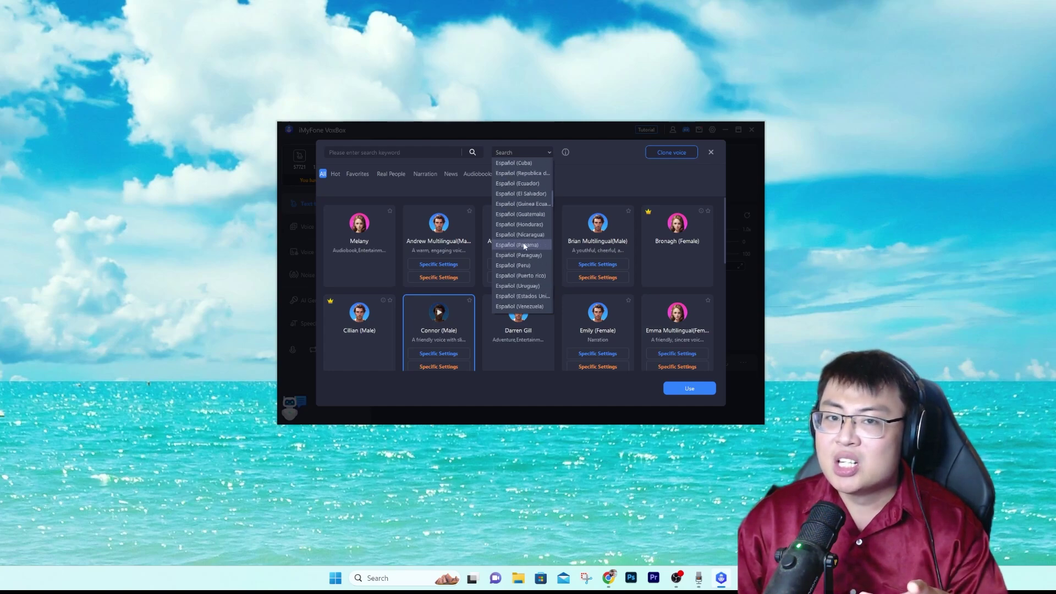
pyautogui.scroll(4, 524, 236)
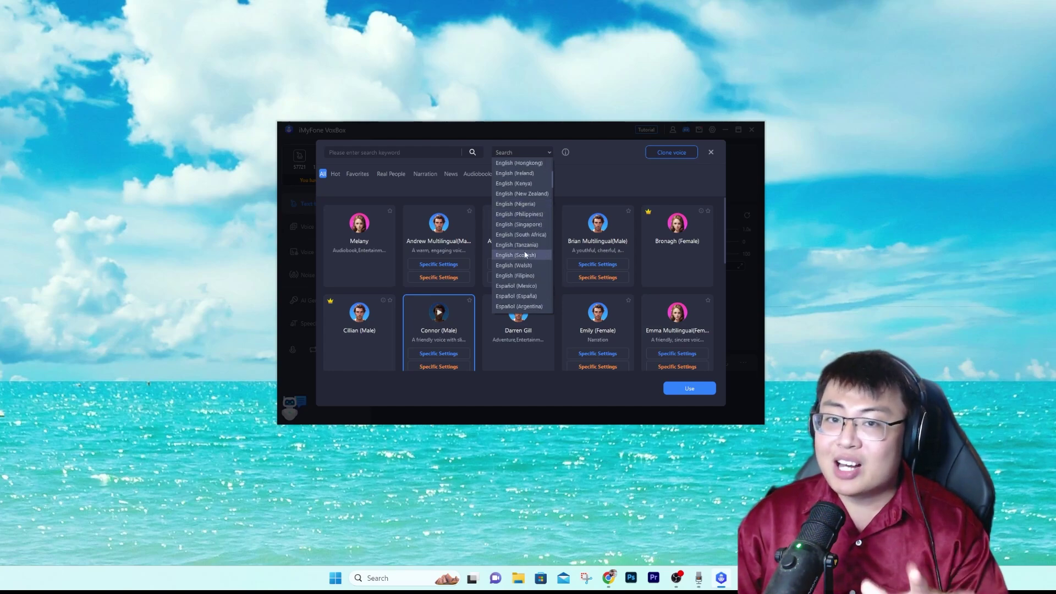
pyautogui.click(520, 276)
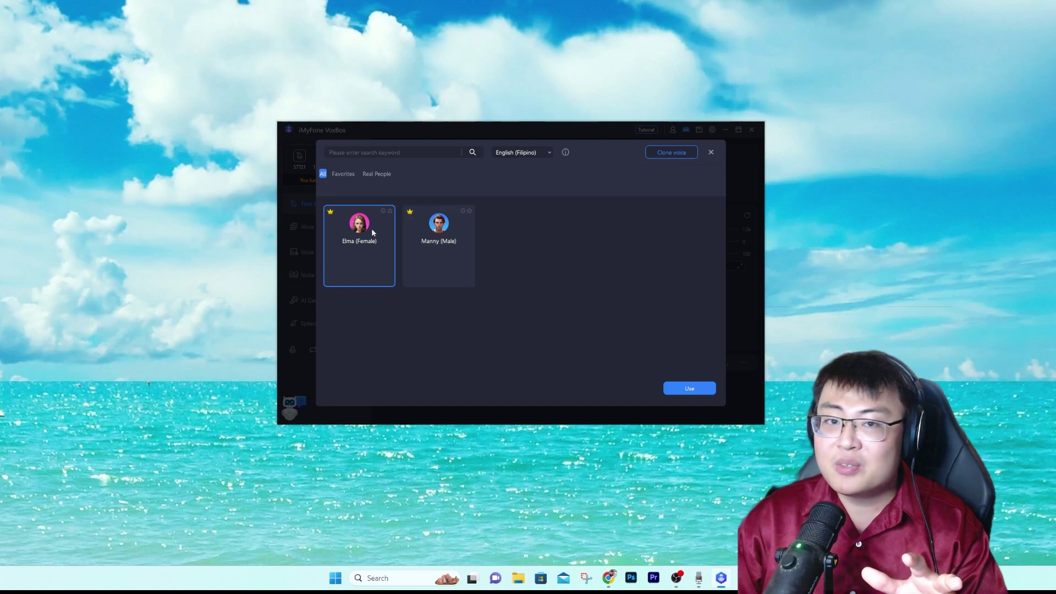
pyautogui.click(437, 228)
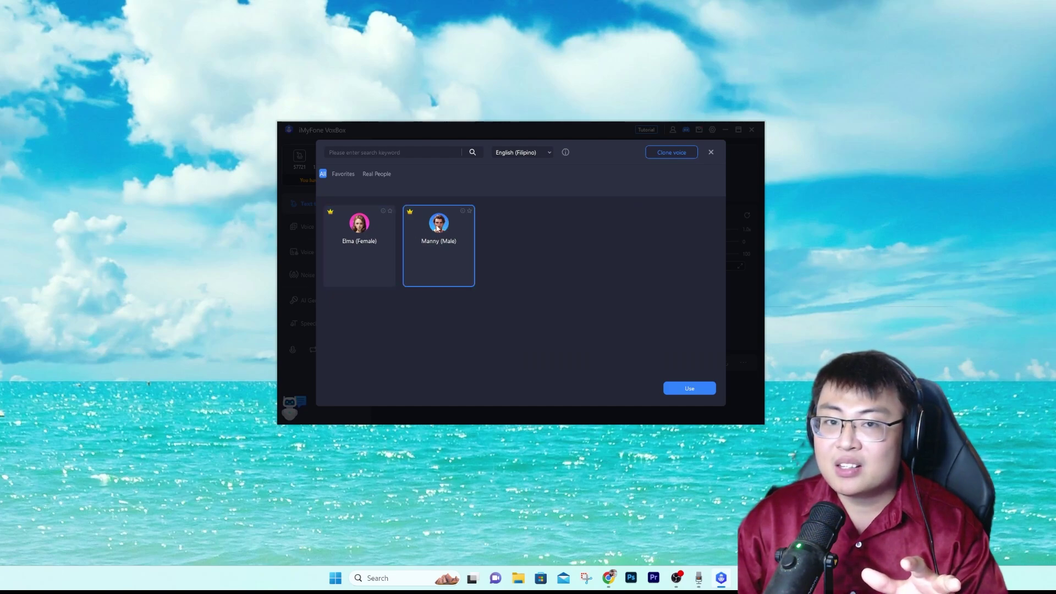
# - Change the voice language to 普通话 (中国大陆) to list the Mandarin voices
pyautogui.click(514, 155)
pyautogui.scroll(-10, 525, 246)
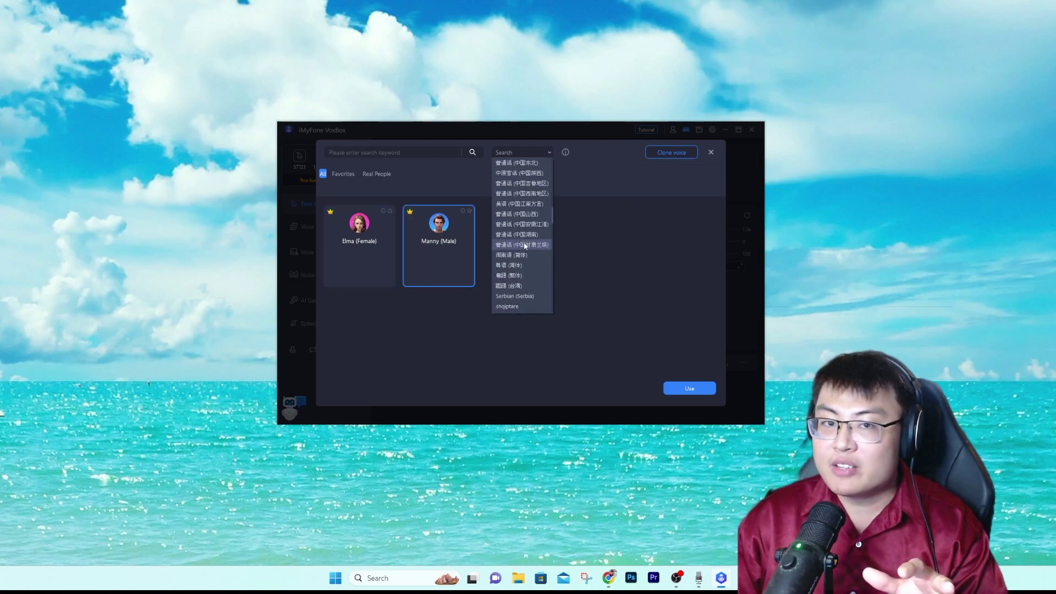
pyautogui.scroll(2, 523, 244)
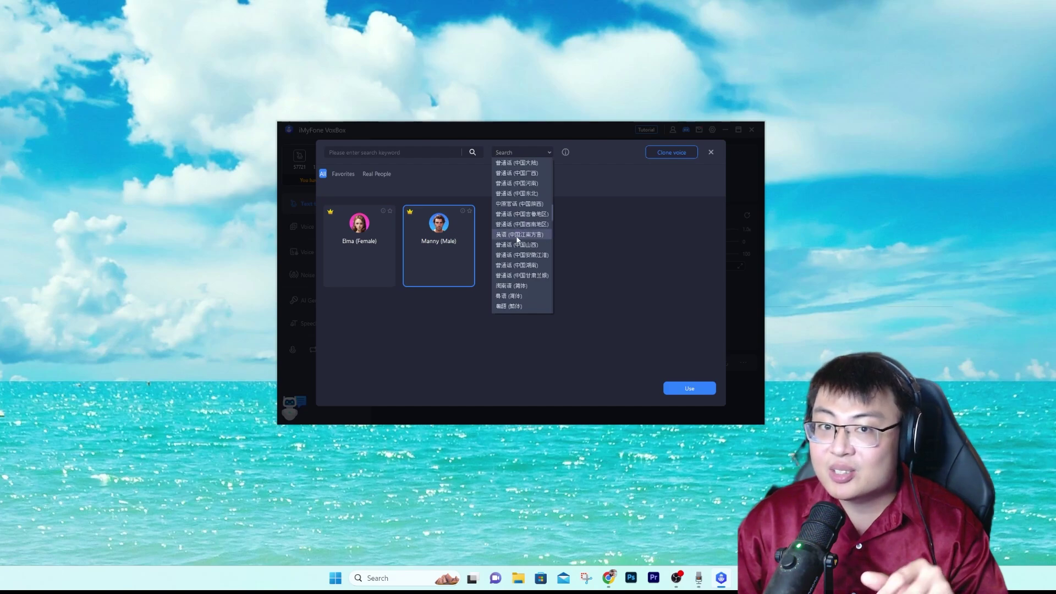
pyautogui.scroll(4, 518, 240)
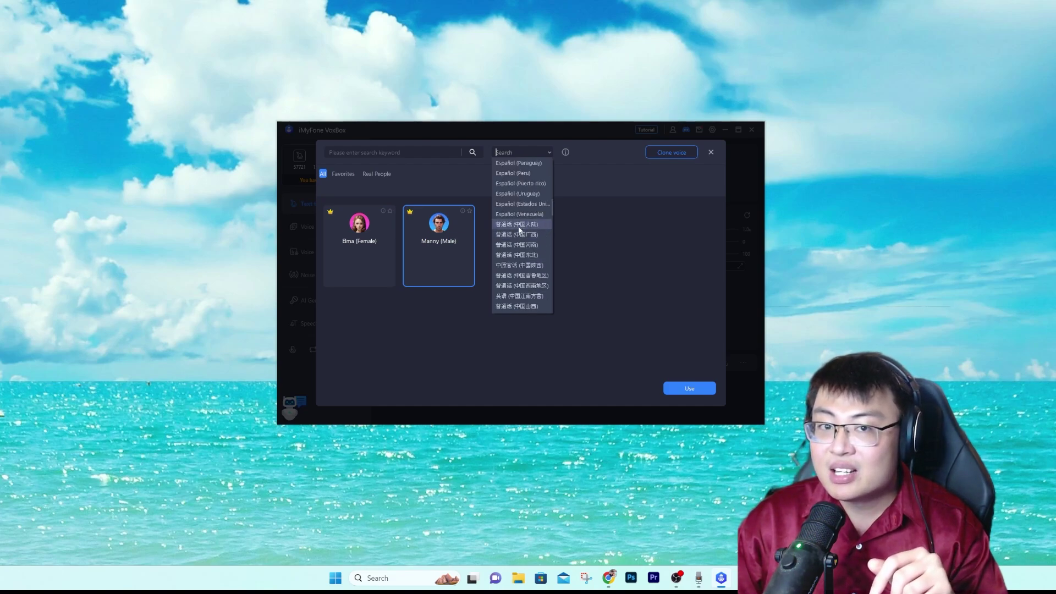
pyautogui.click(518, 225)
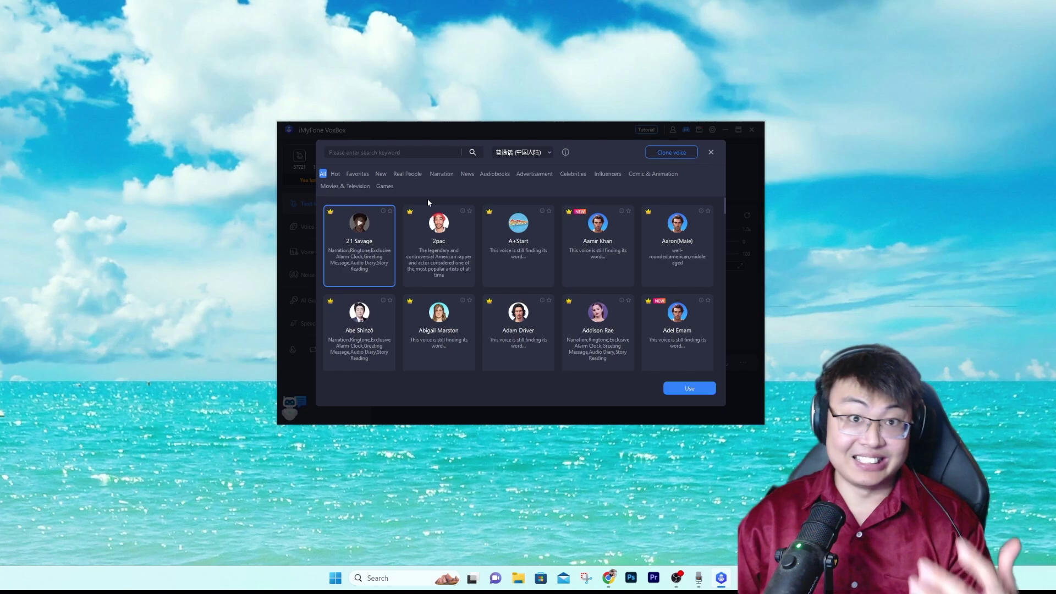
# - Filter the voices to English (Singapore) and play Albert Lim's preview
pyautogui.click(529, 153)
pyautogui.scroll(5, 534, 203)
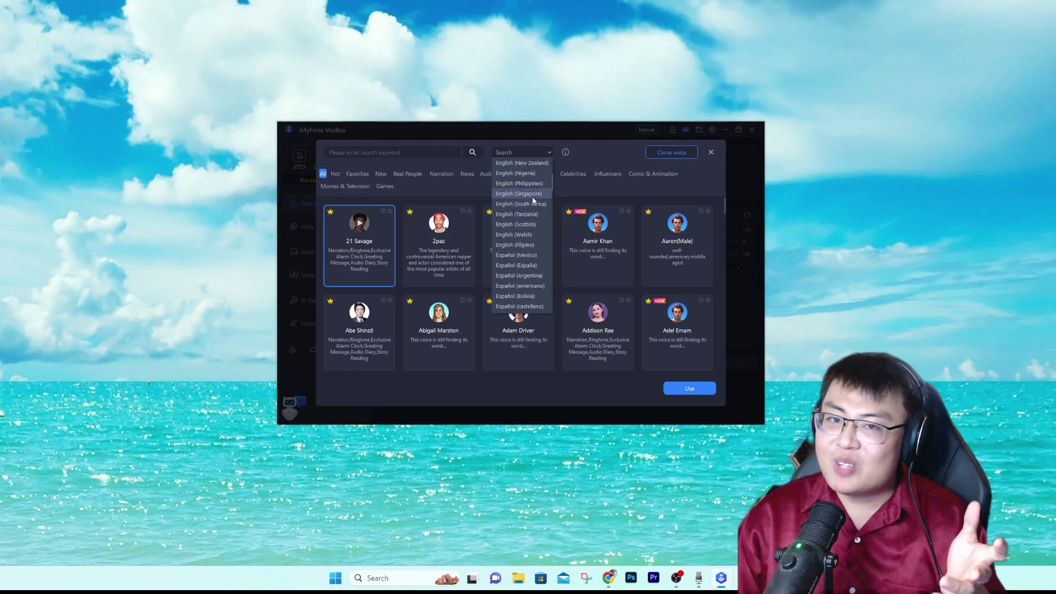
pyautogui.click(532, 196)
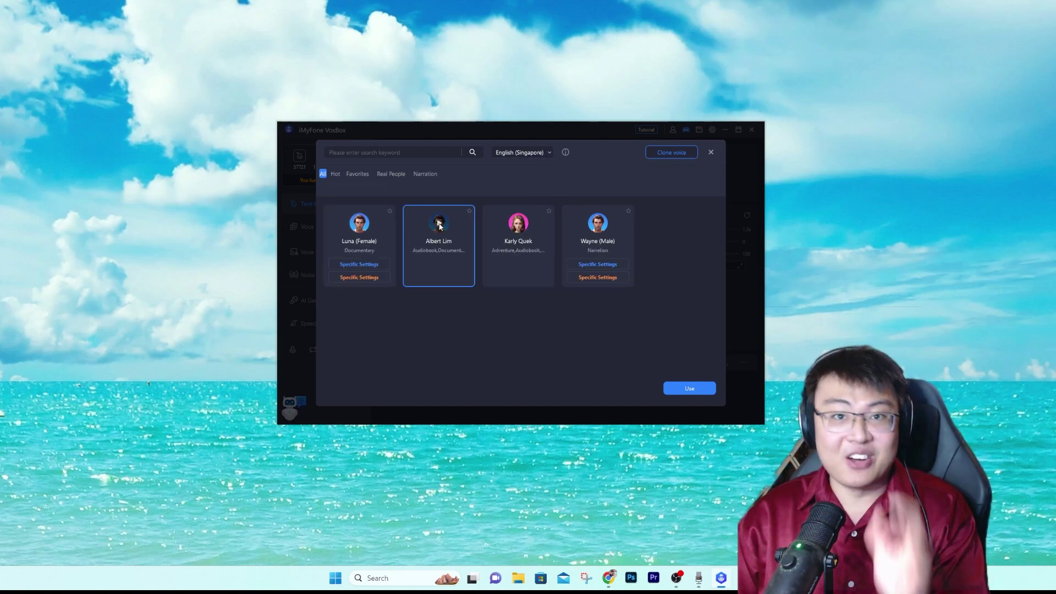
pyautogui.click(440, 223)
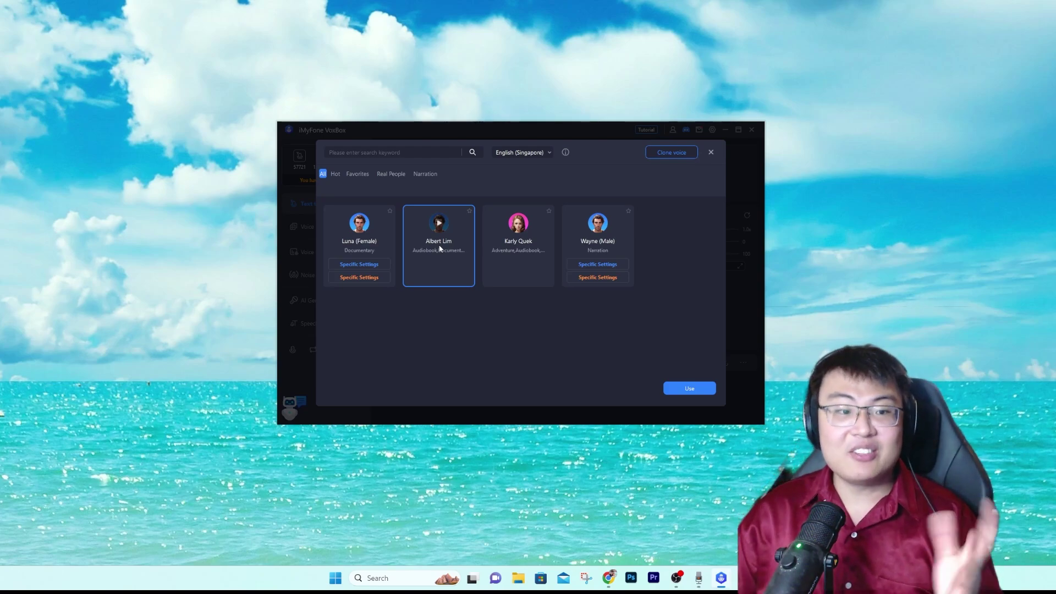
pyautogui.click(546, 153)
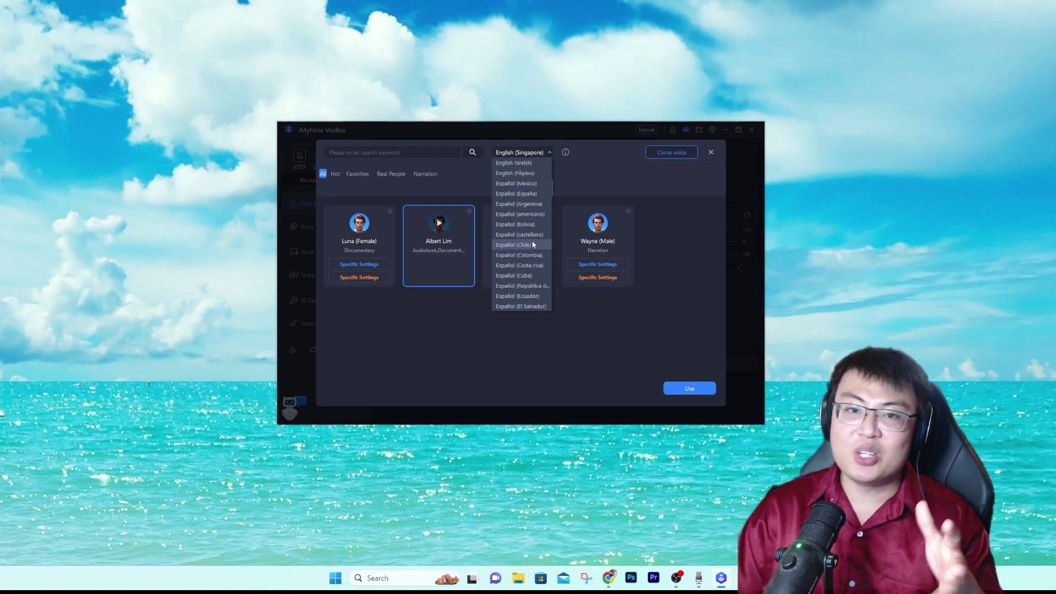
pyautogui.scroll(-15, 533, 245)
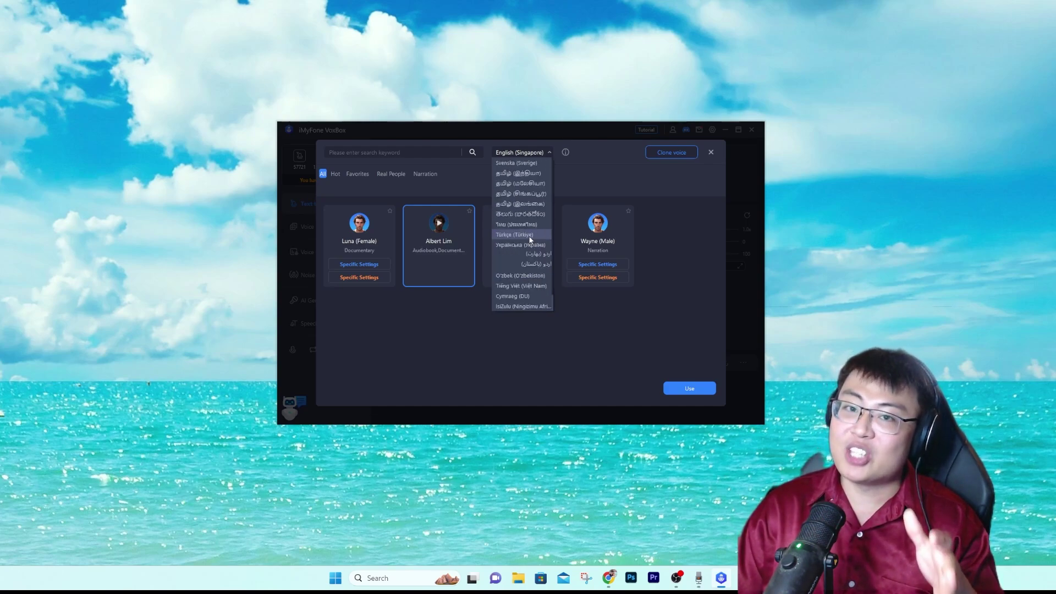
pyautogui.scroll(10, 521, 253)
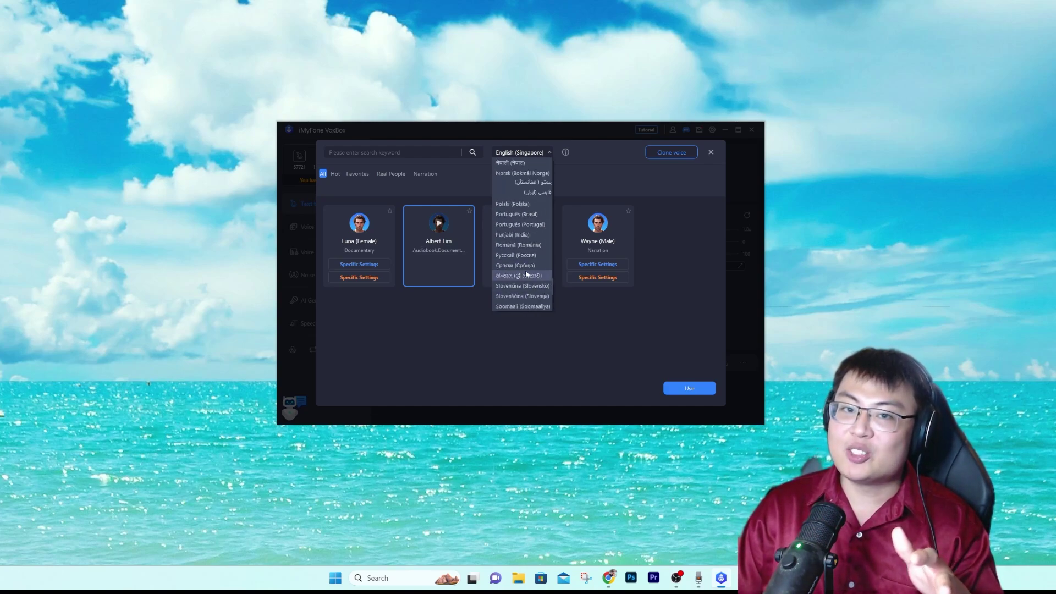
pyautogui.scroll(-15, 529, 275)
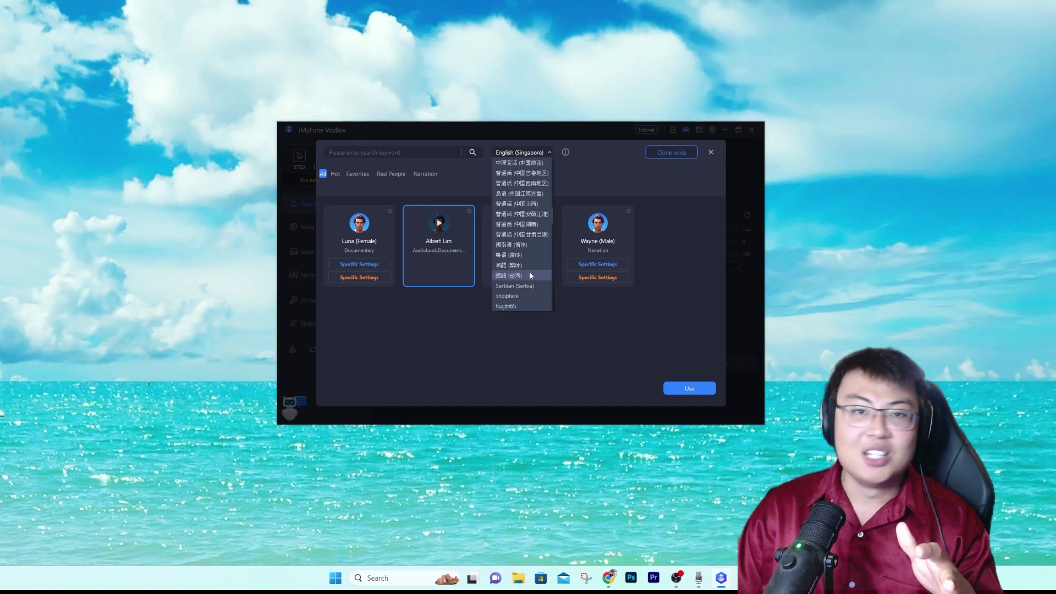
pyautogui.scroll(20, 530, 274)
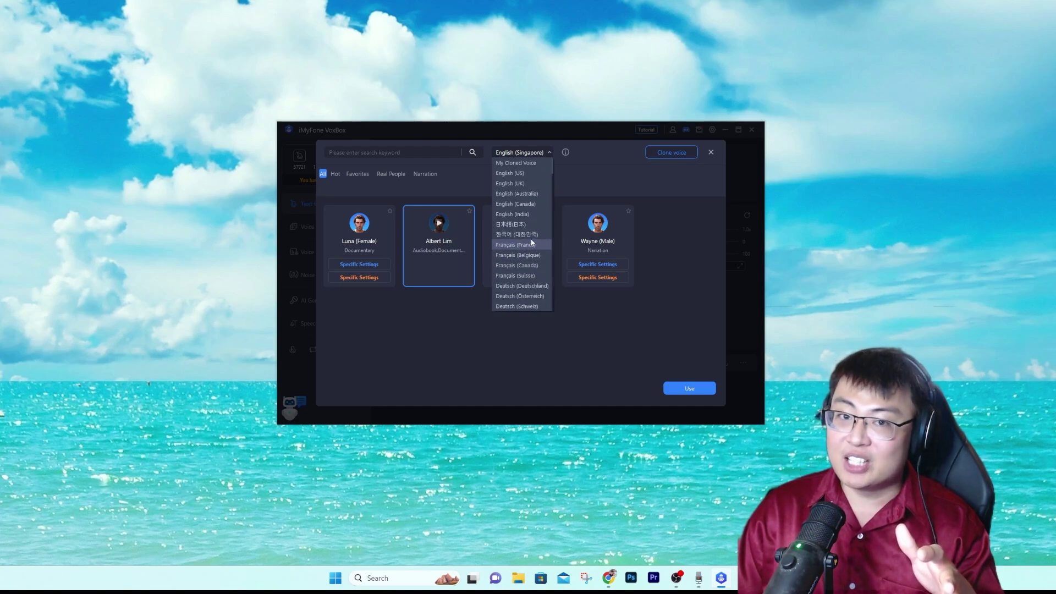
pyautogui.click(577, 180)
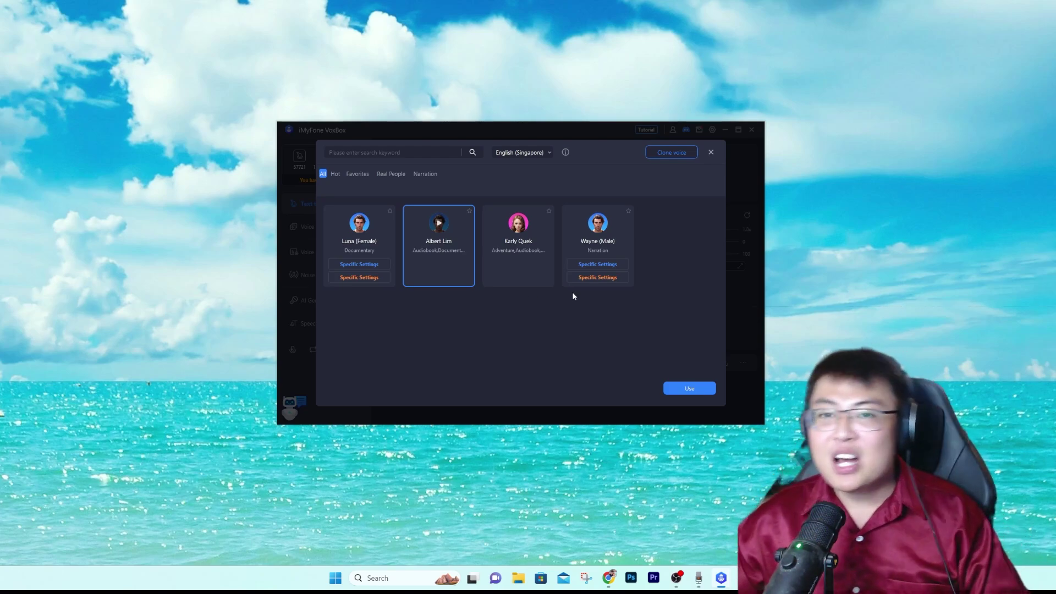
# - Close the voice library and go to the Voice Cloning page listing User Voice1
pyautogui.click(711, 152)
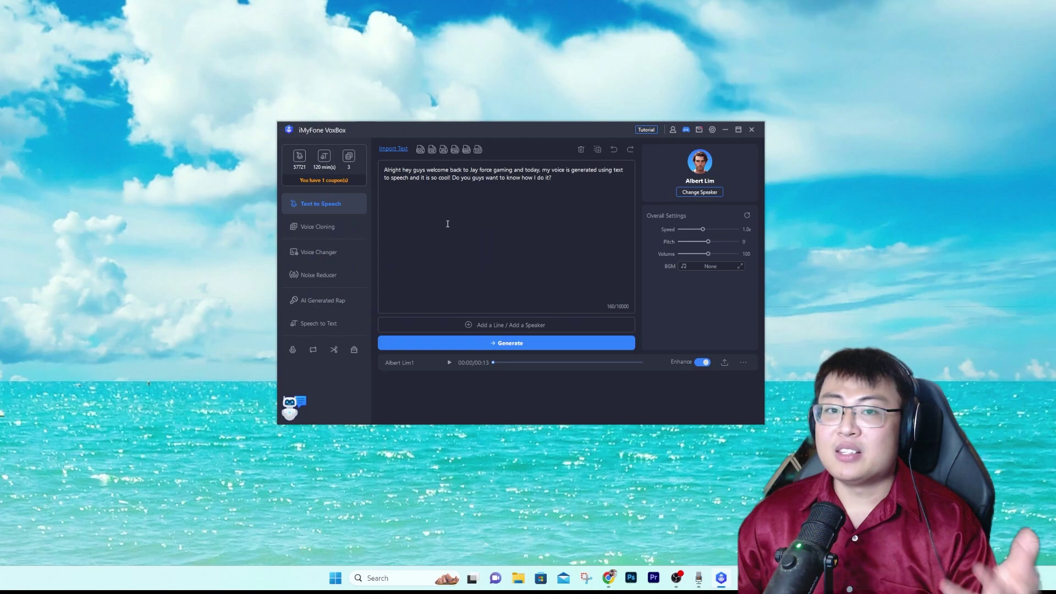
pyautogui.click(690, 192)
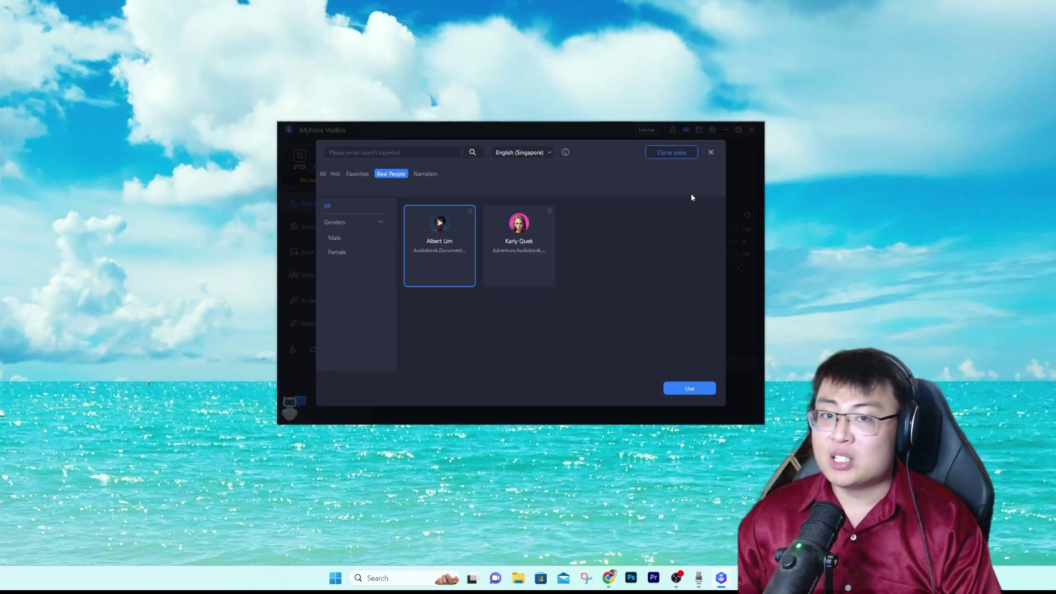
pyautogui.click(668, 154)
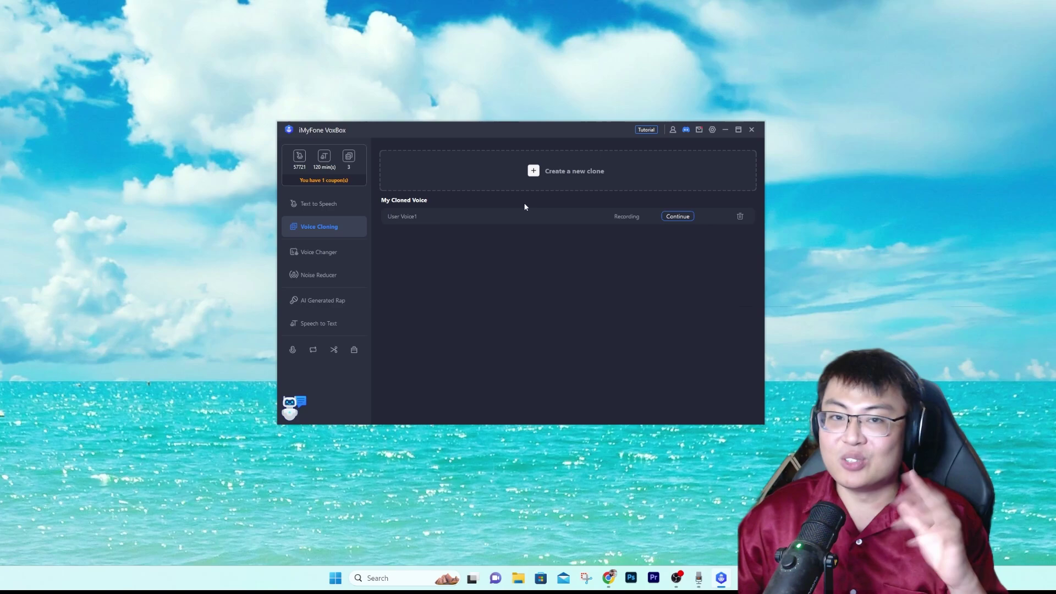
# - Return to the Text to Speech page with Albert Lim's 160-character welcome script
pyautogui.click(342, 207)
pyautogui.click(308, 232)
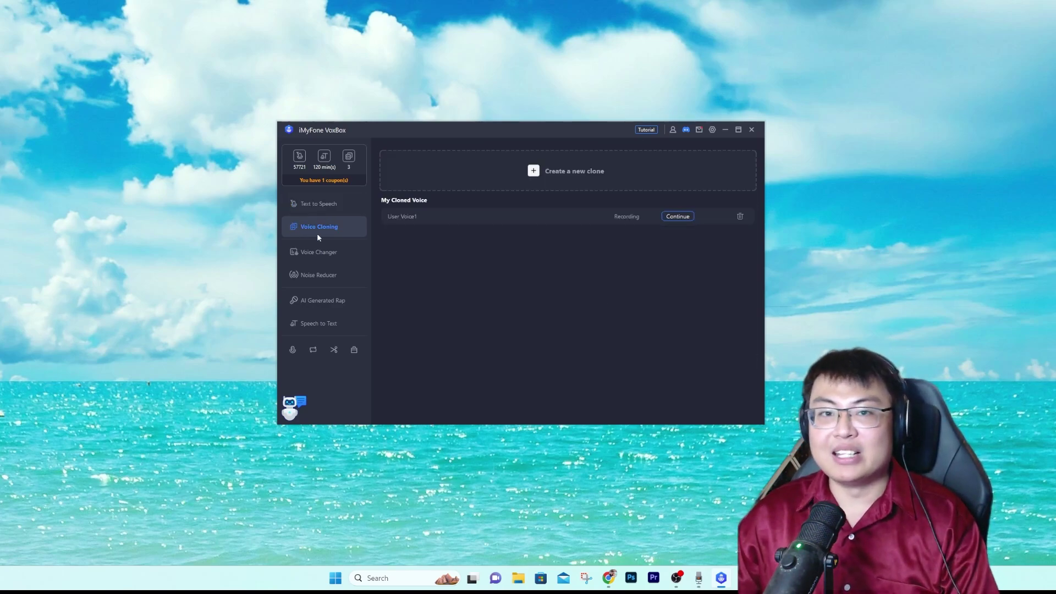
pyautogui.click(326, 205)
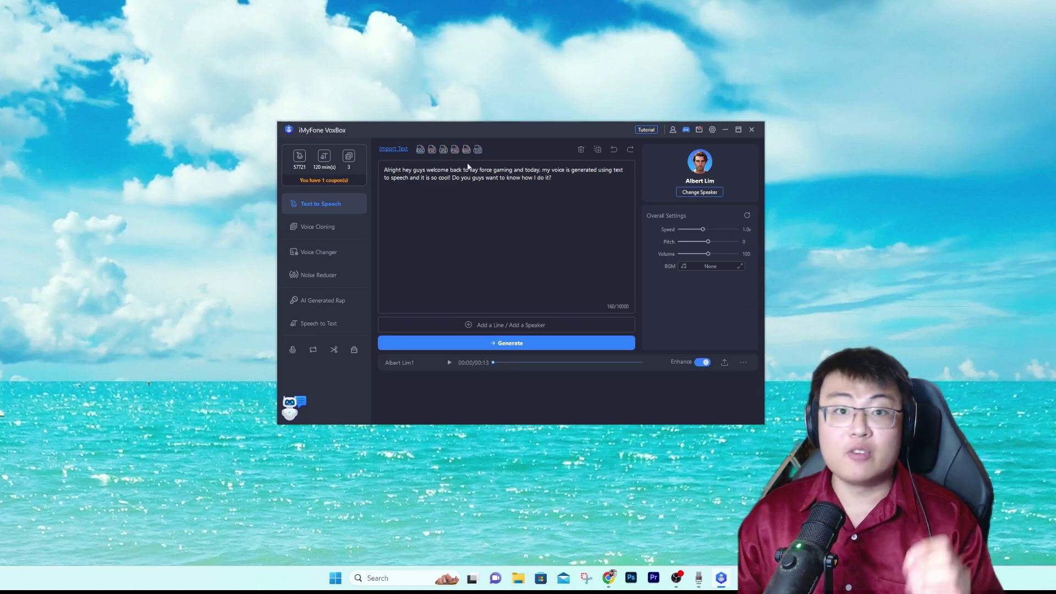
# - Add a second speaker line and choose Karly Quek in its voice choices
pyautogui.click(490, 325)
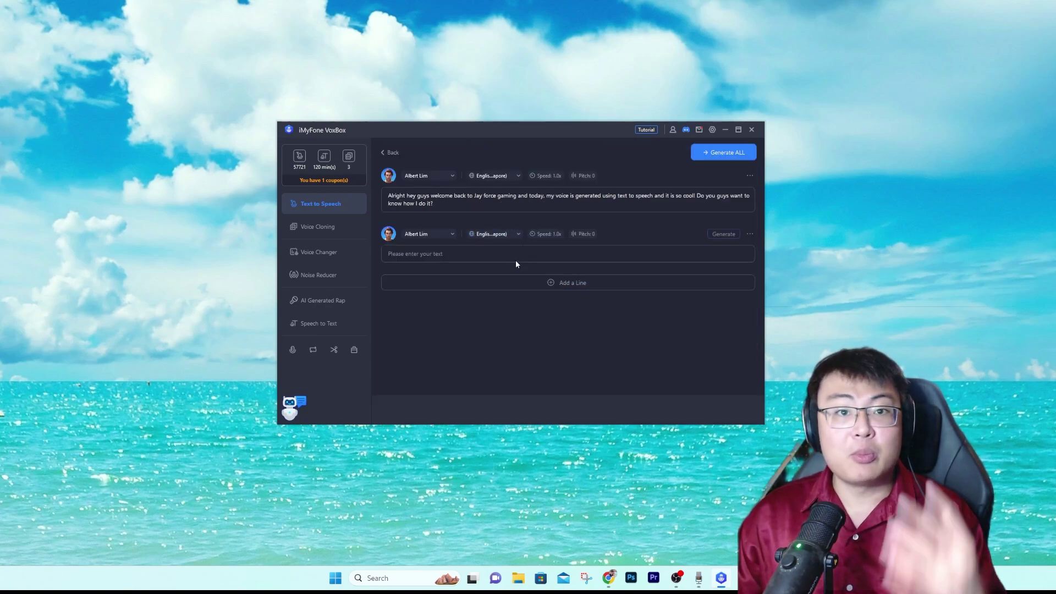
pyautogui.click(452, 256)
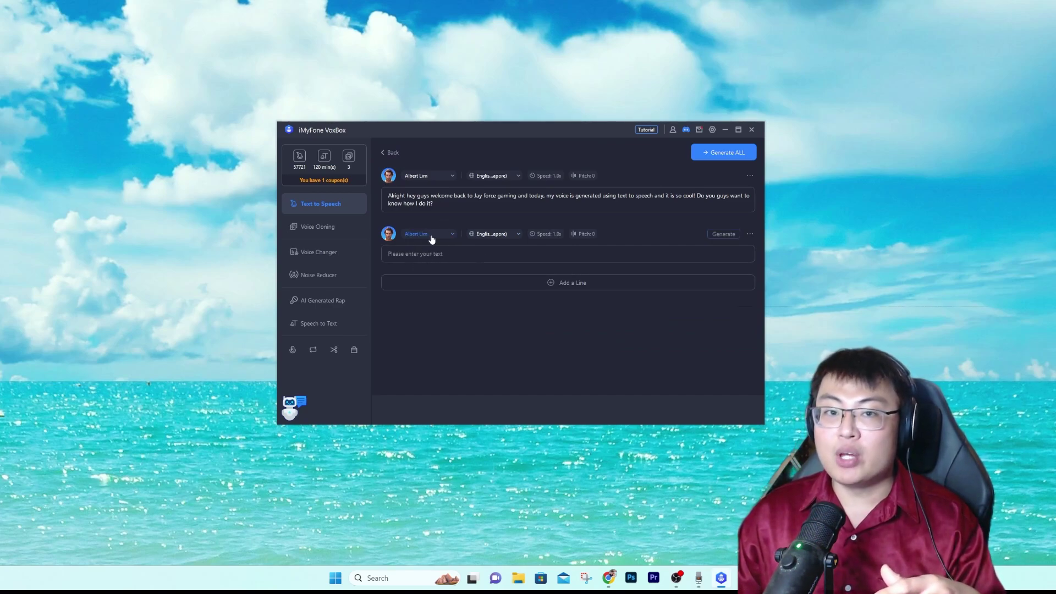
pyautogui.click(431, 238)
pyautogui.click(520, 234)
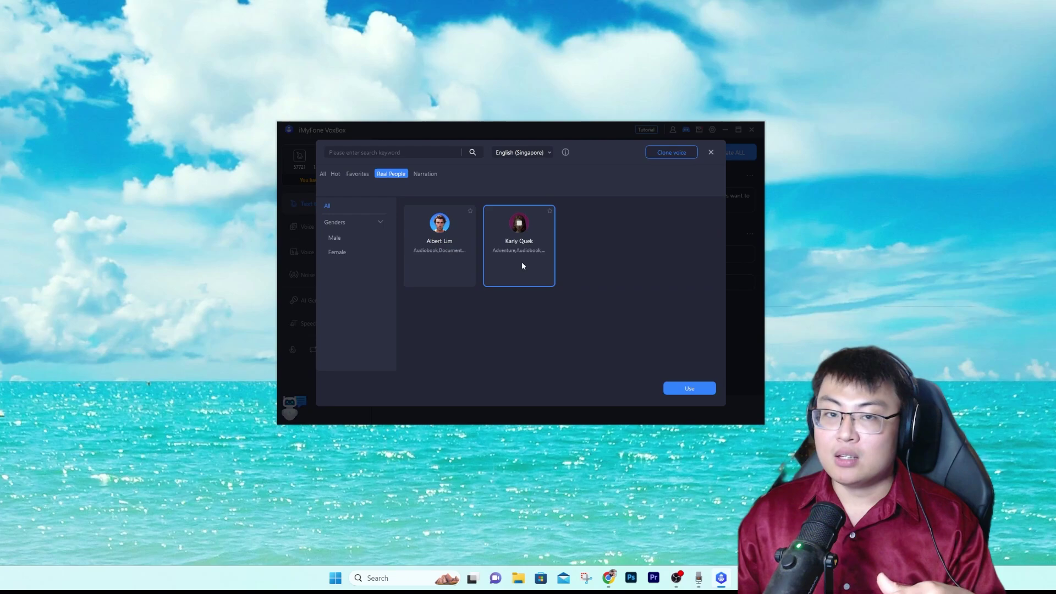
pyautogui.click(684, 390)
pyautogui.moveTo(434, 203); pyautogui.dragTo(373, 195)
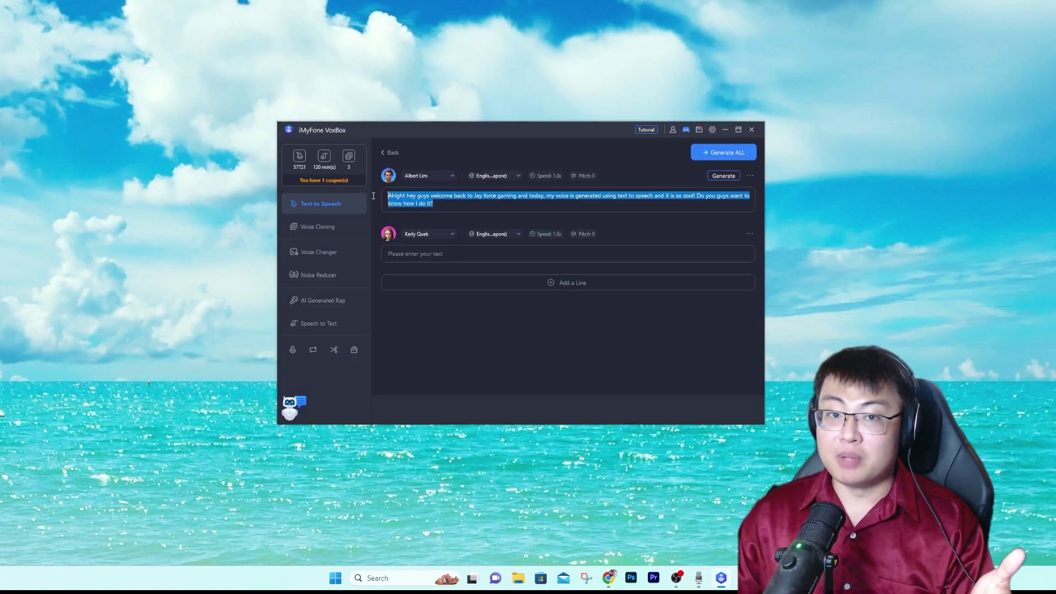
pyautogui.write('H')
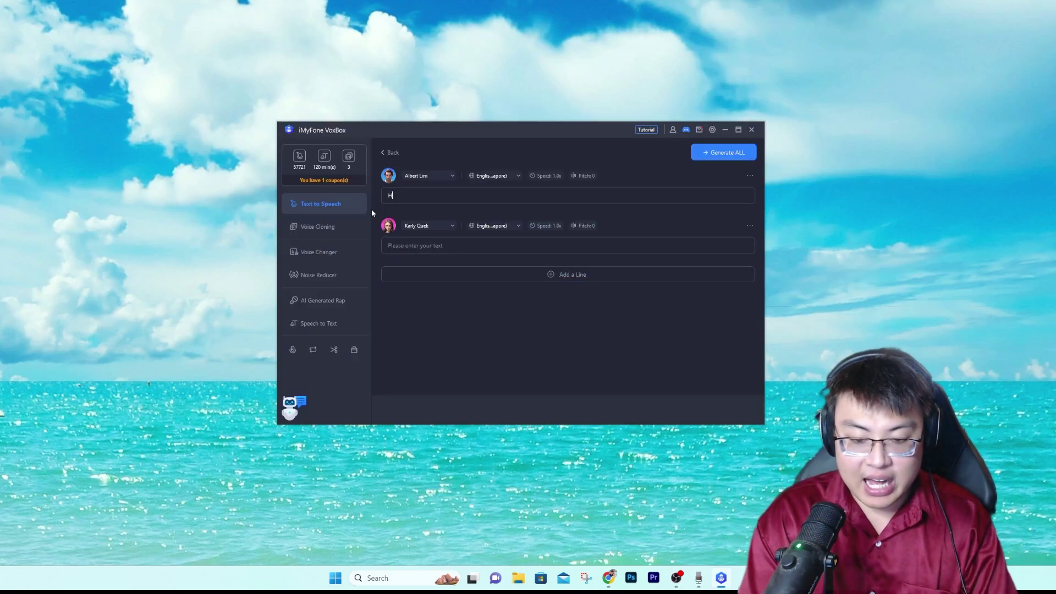
pyautogui.write('i Jenny')
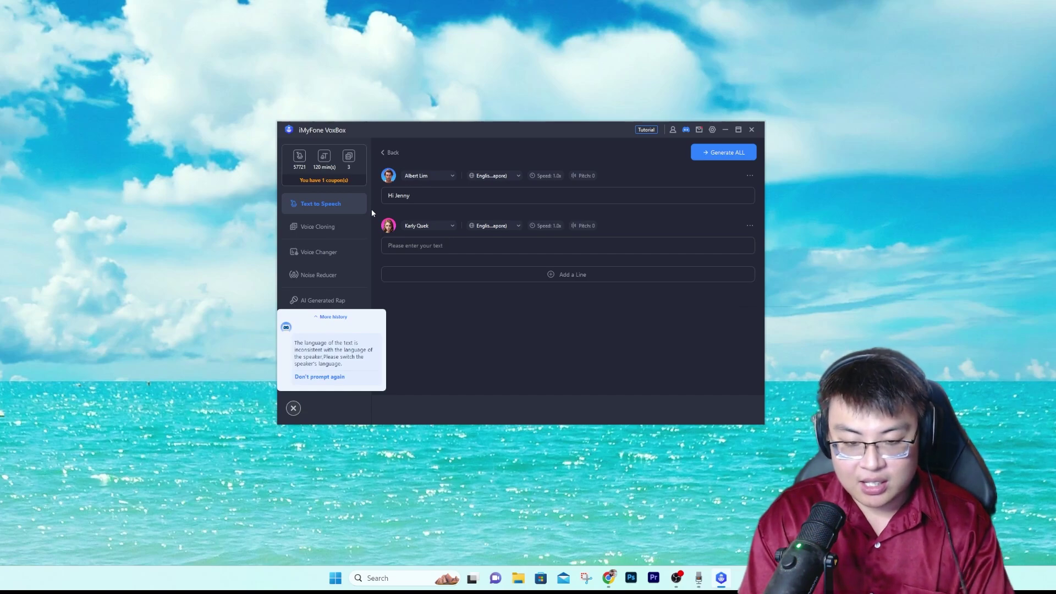
pyautogui.write(' how are you today')
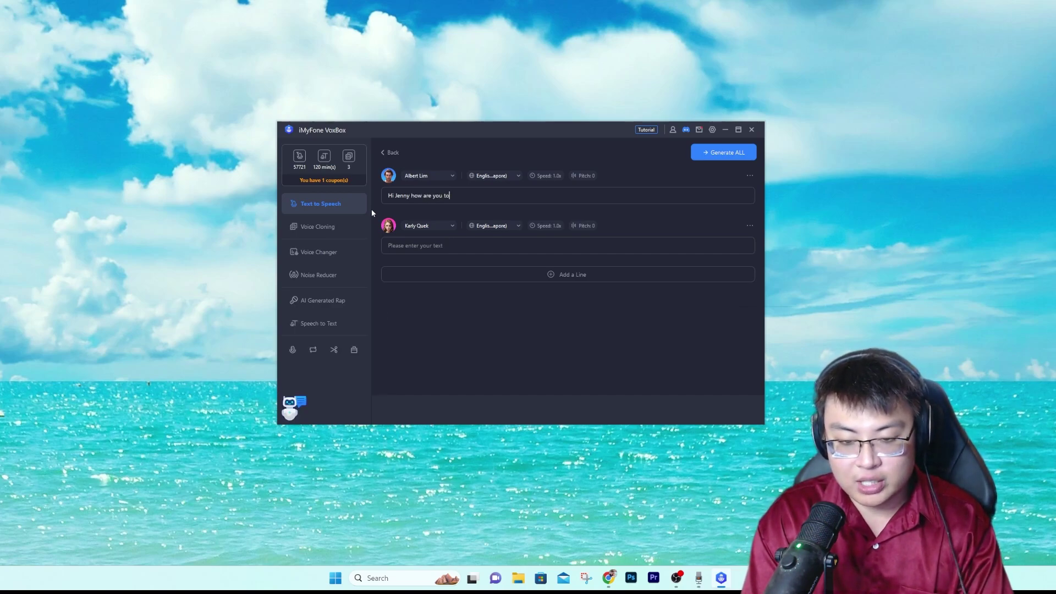
pyautogui.click(404, 246)
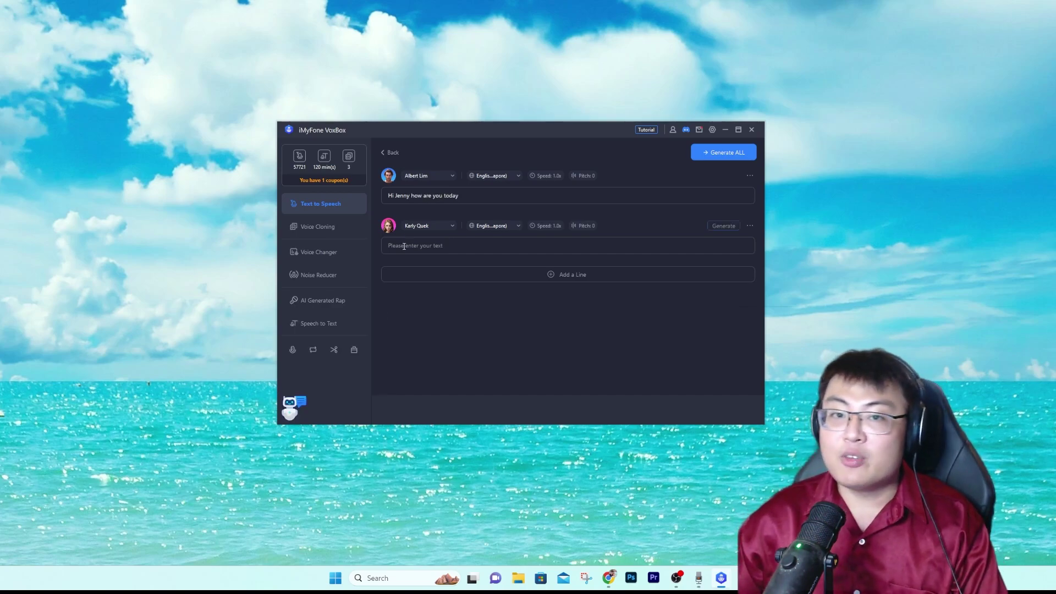
pyautogui.write('Im')
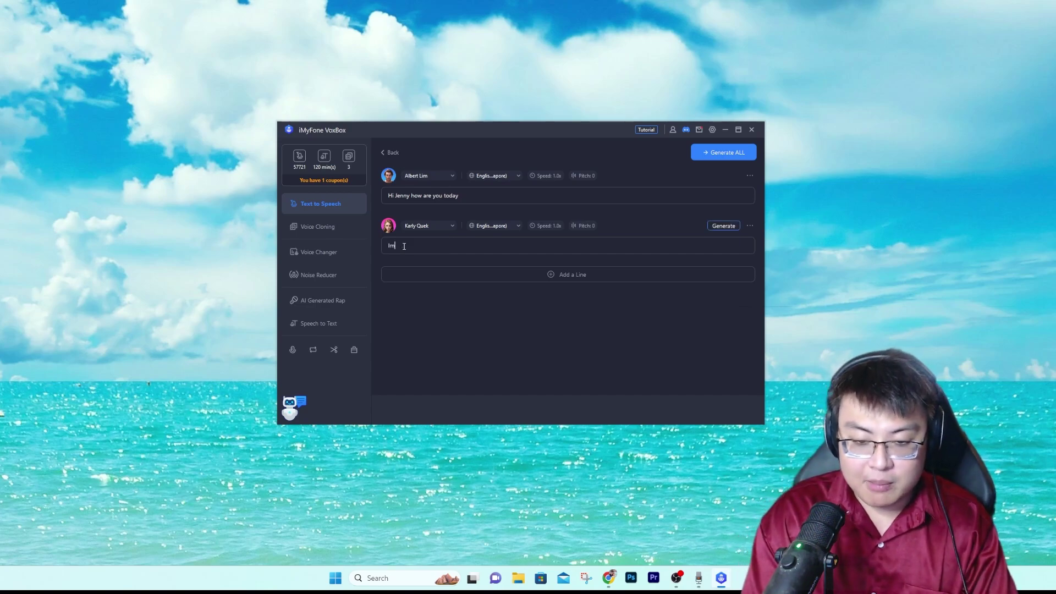
pyautogui.write(' good tha')
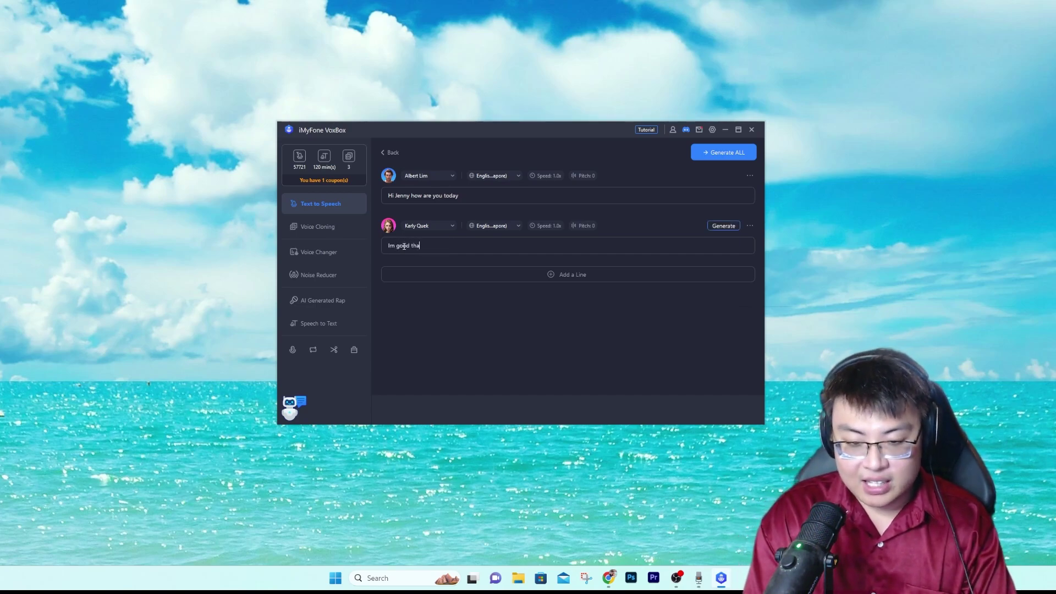
pyautogui.write('nks for asking')
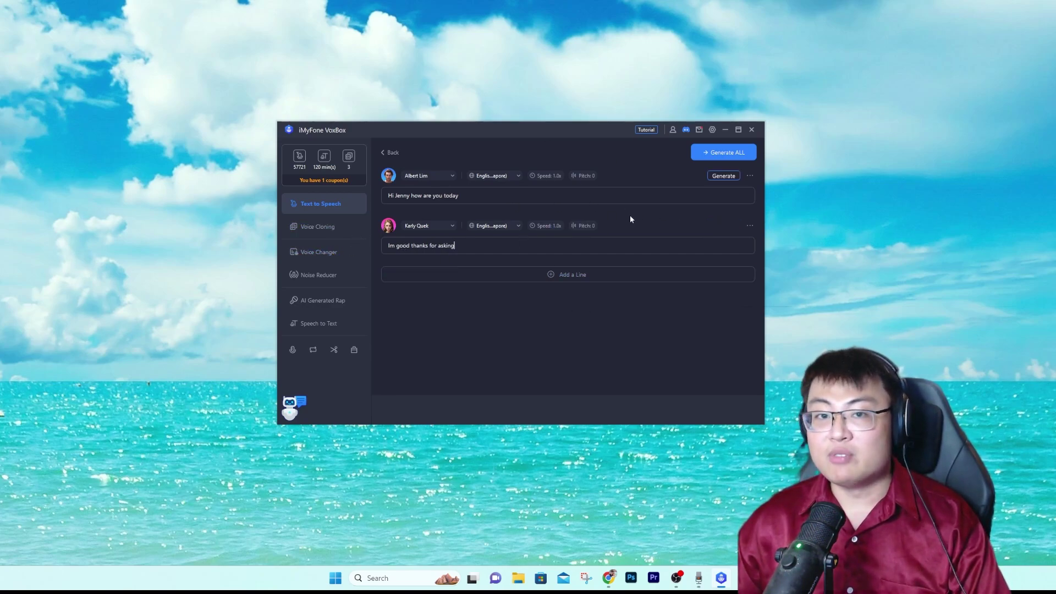
pyautogui.click(551, 230)
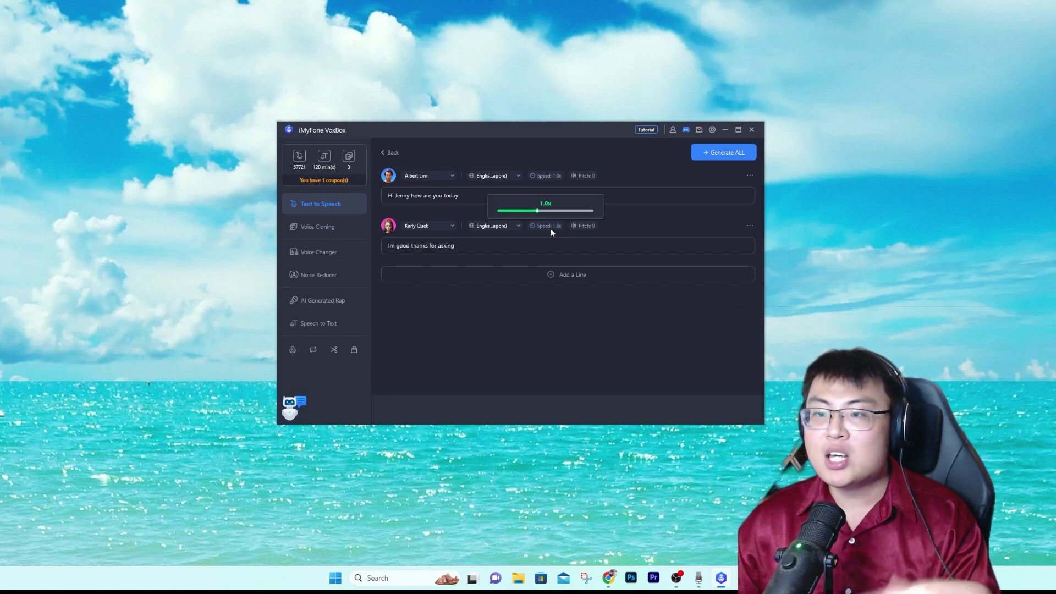
pyautogui.click(589, 228)
pyautogui.click(615, 224)
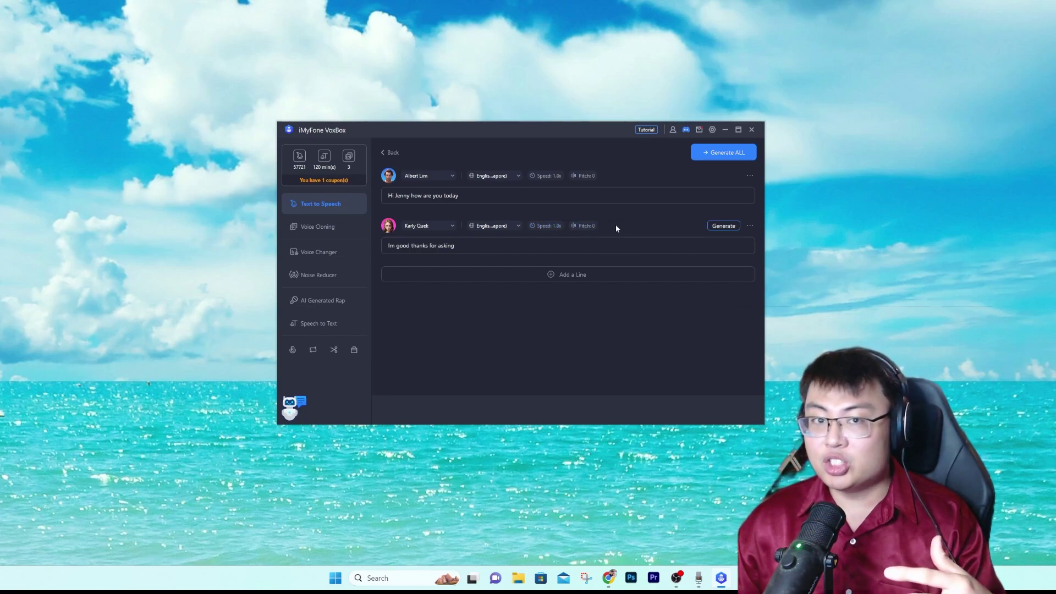
pyautogui.click(509, 177)
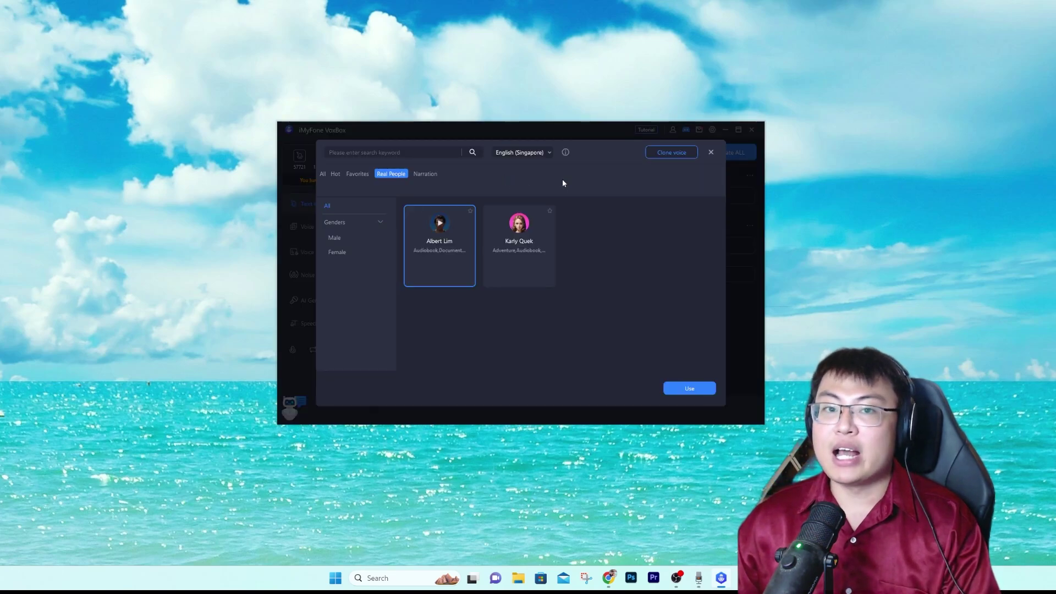
pyautogui.click(712, 153)
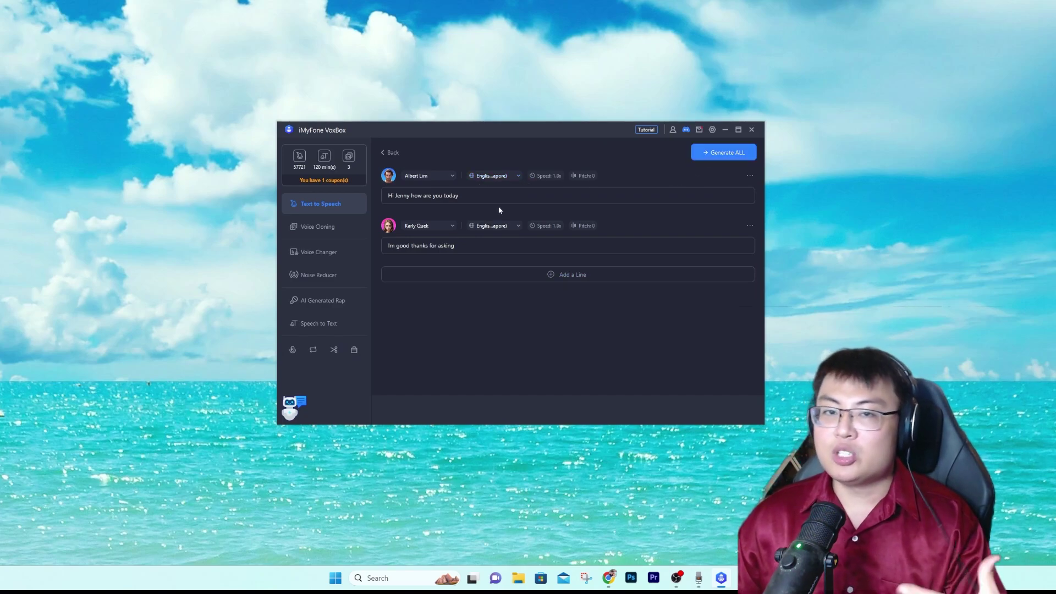
pyautogui.click(569, 275)
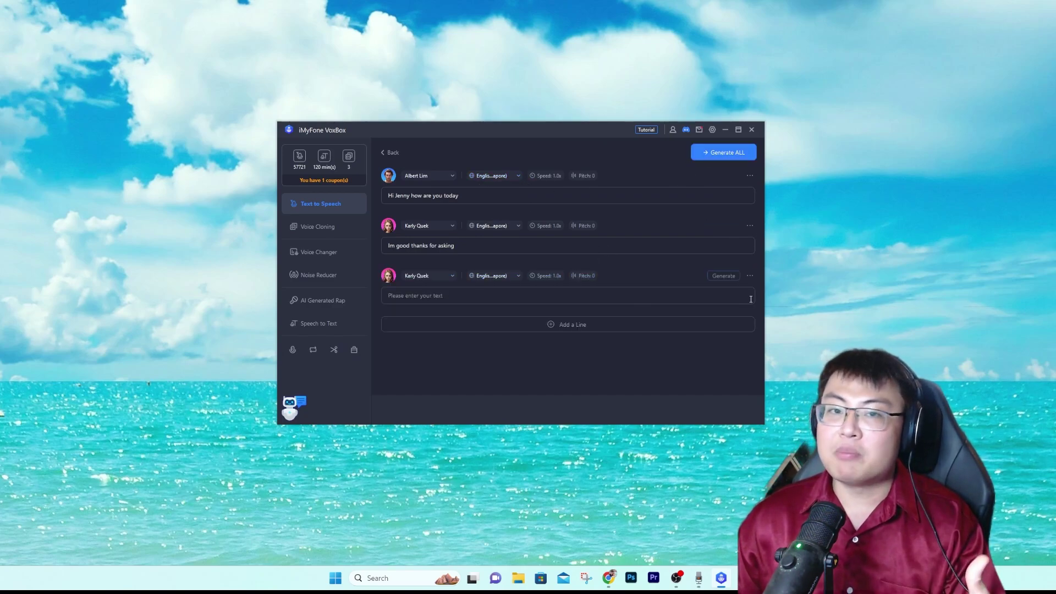
pyautogui.click(749, 276)
pyautogui.click(709, 329)
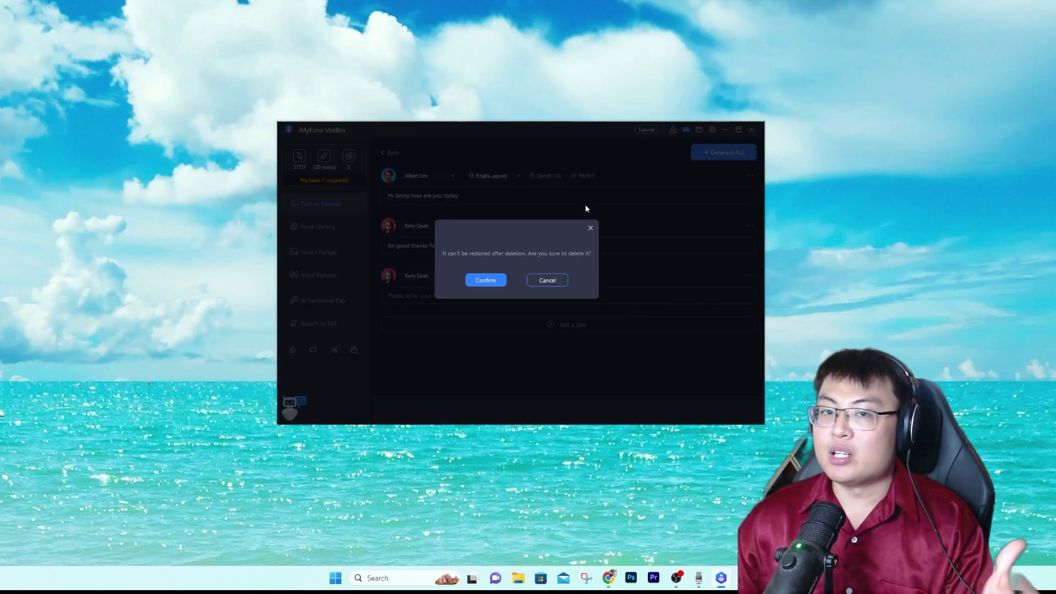
pyautogui.click(492, 281)
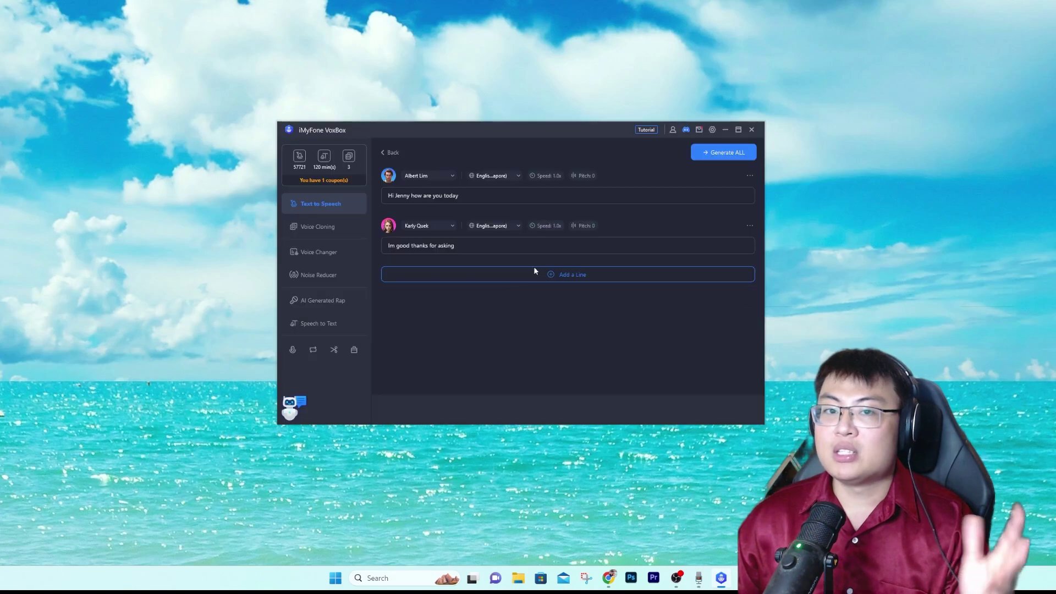
# - Generate speech for both dialogue lines and confirm enhancing the combined audio
pyautogui.click(722, 154)
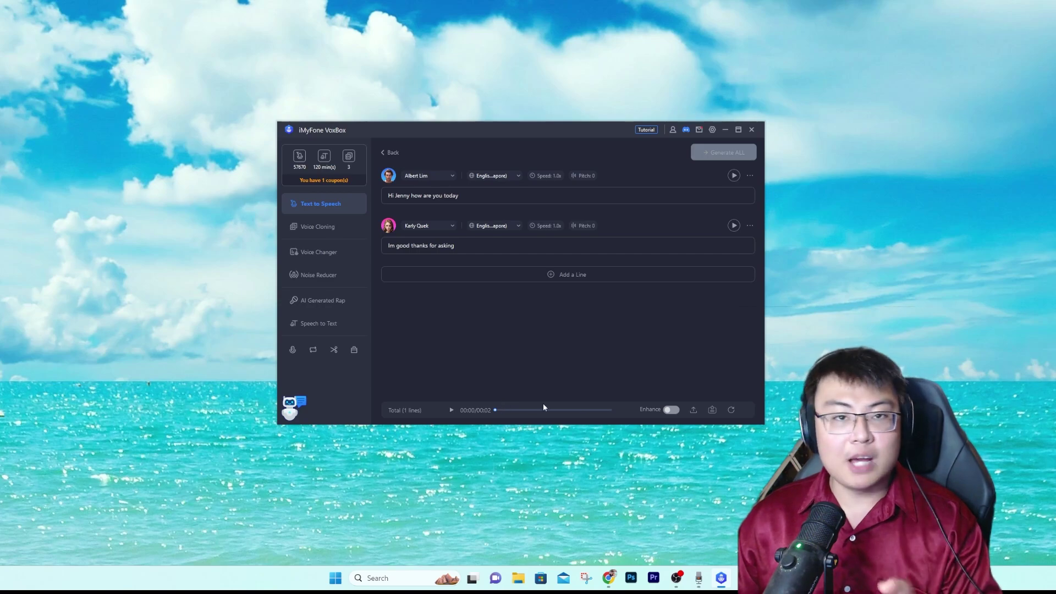
pyautogui.click(668, 411)
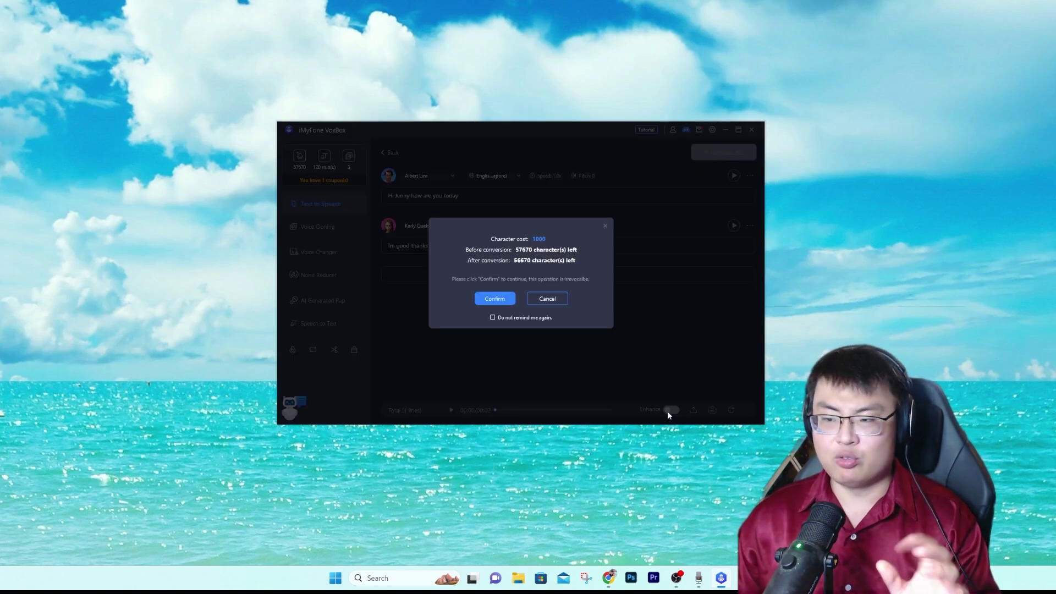
pyautogui.click(507, 299)
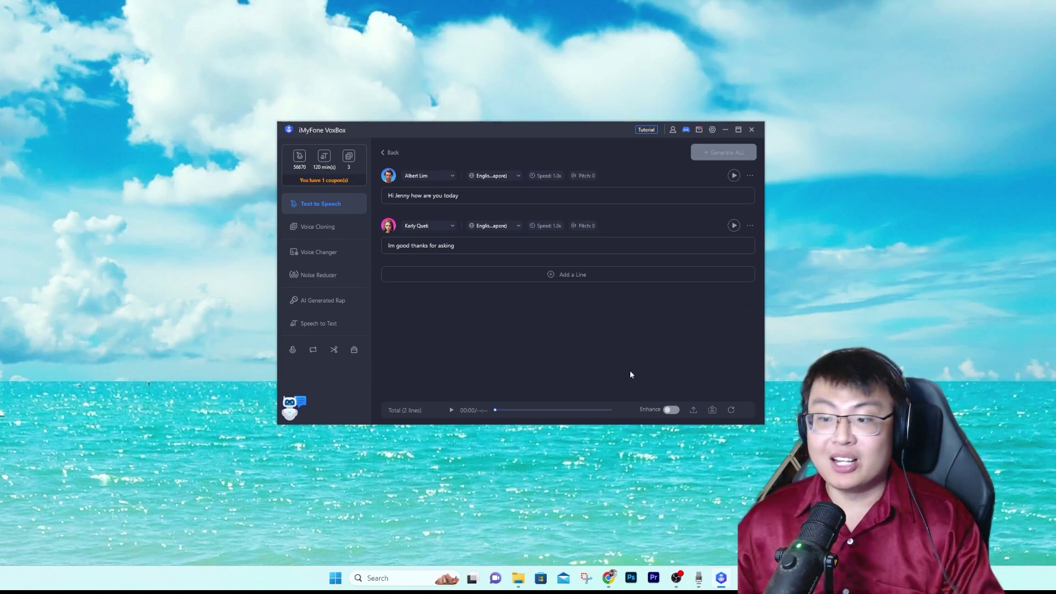
# - Export the dialogue as a single MP3 file, Total (2 lines).mp3
pyautogui.click(692, 410)
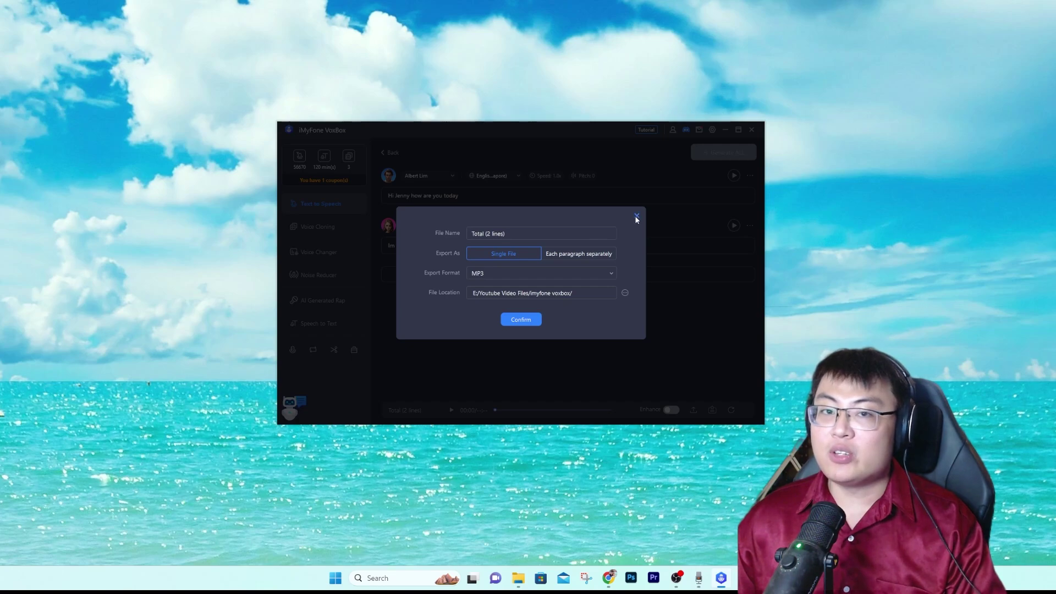
pyautogui.click(521, 319)
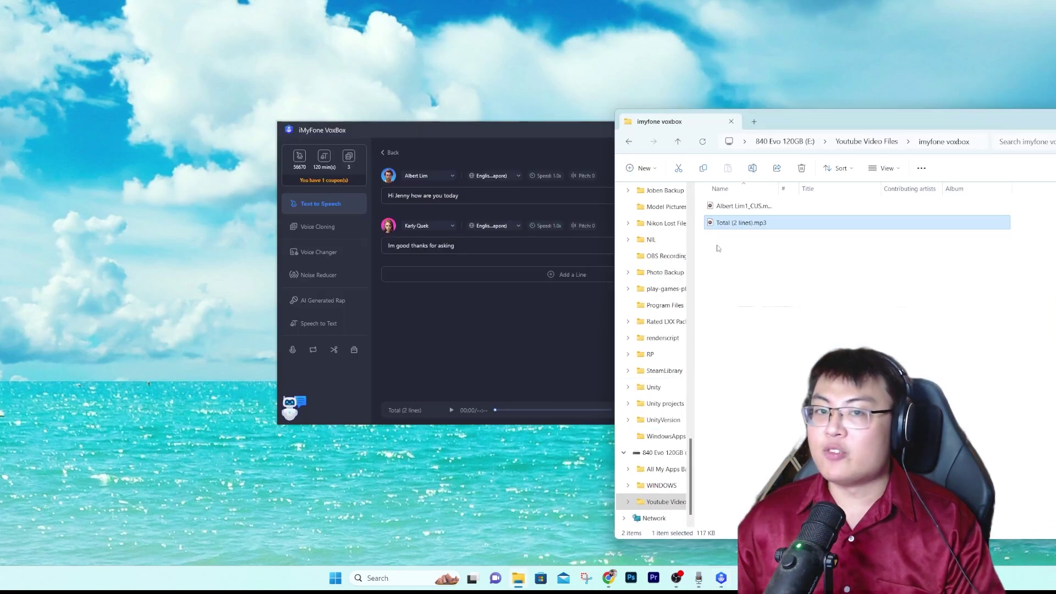
# - Play Total (2 lines).mp3 in Media Player, then close the player
pyautogui.doubleClick(733, 223)
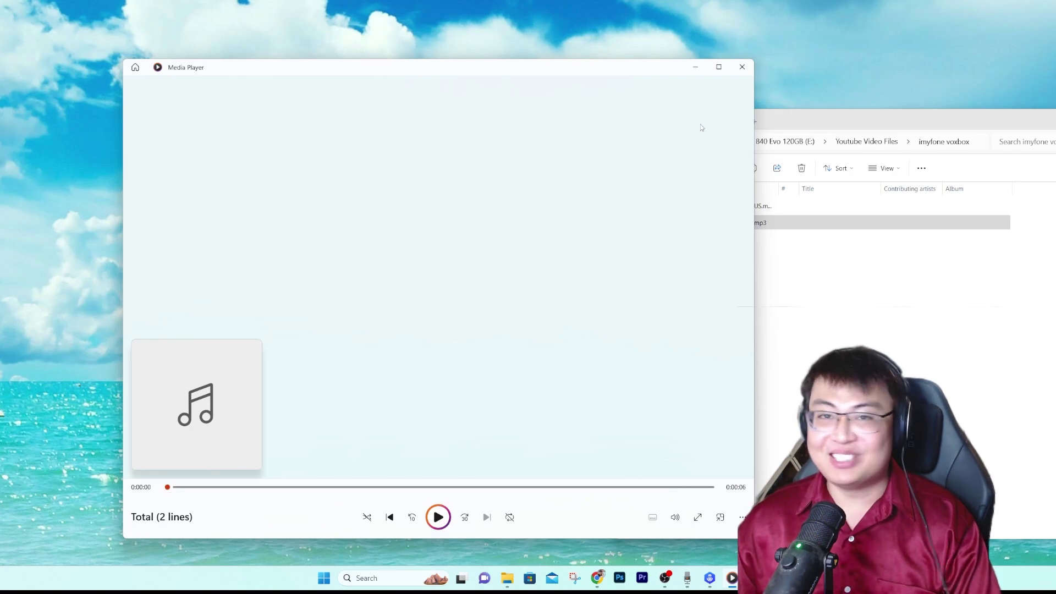
pyautogui.click(734, 73)
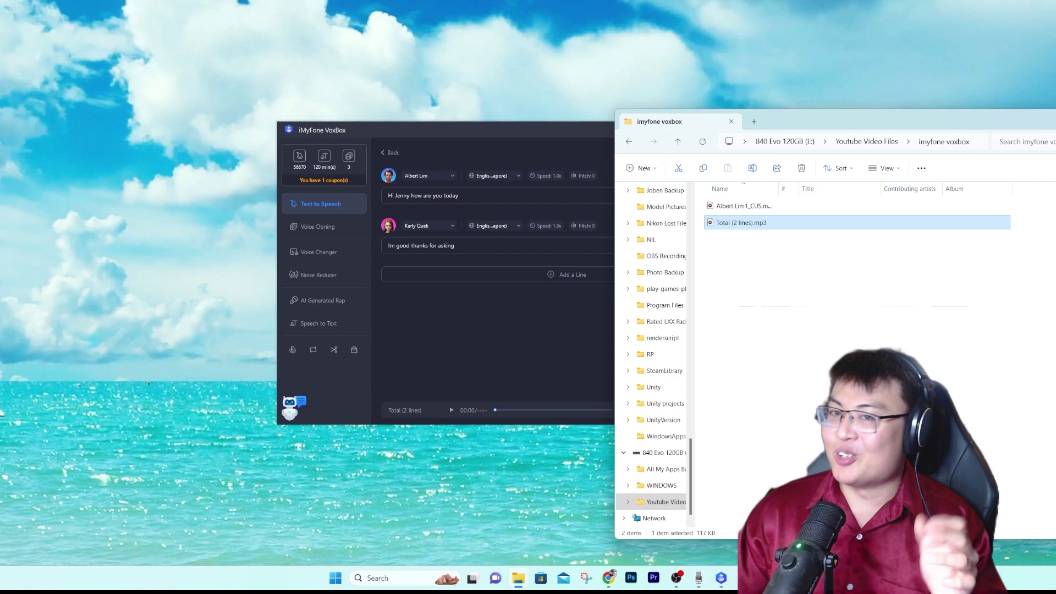
# - Close File Explorer with Alt+F4 to return to the VoxBox Text to Speech editor
pyautogui.hotkey('alt', 'F4')
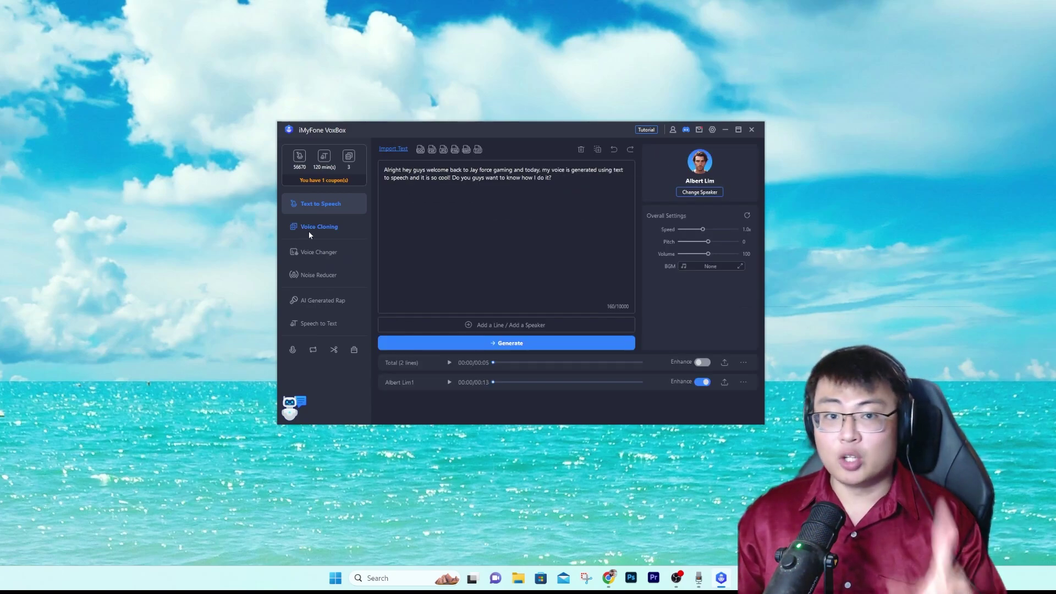
# - Open Voice Changer and try Taylor Swift, Jack Ma, then Elon Musk as the target voice
pyautogui.click(311, 252)
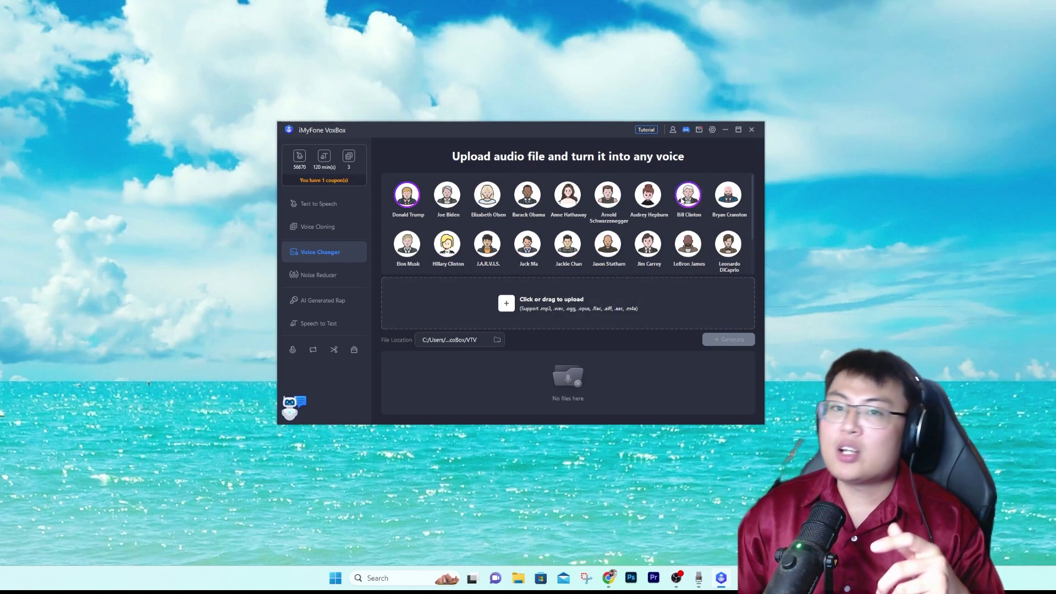
pyautogui.scroll(-1, 660, 237)
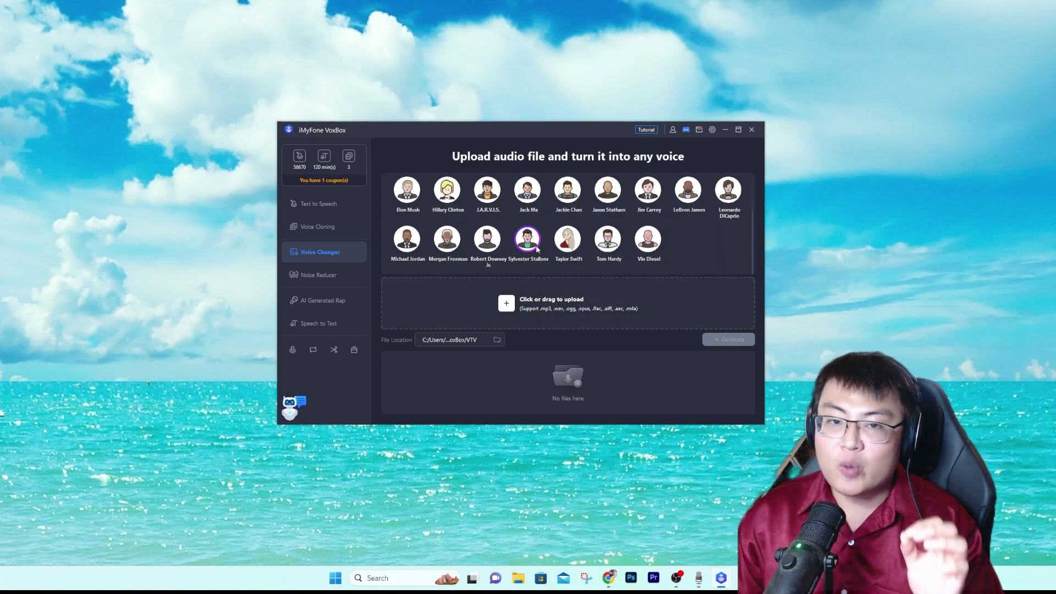
pyautogui.click(568, 251)
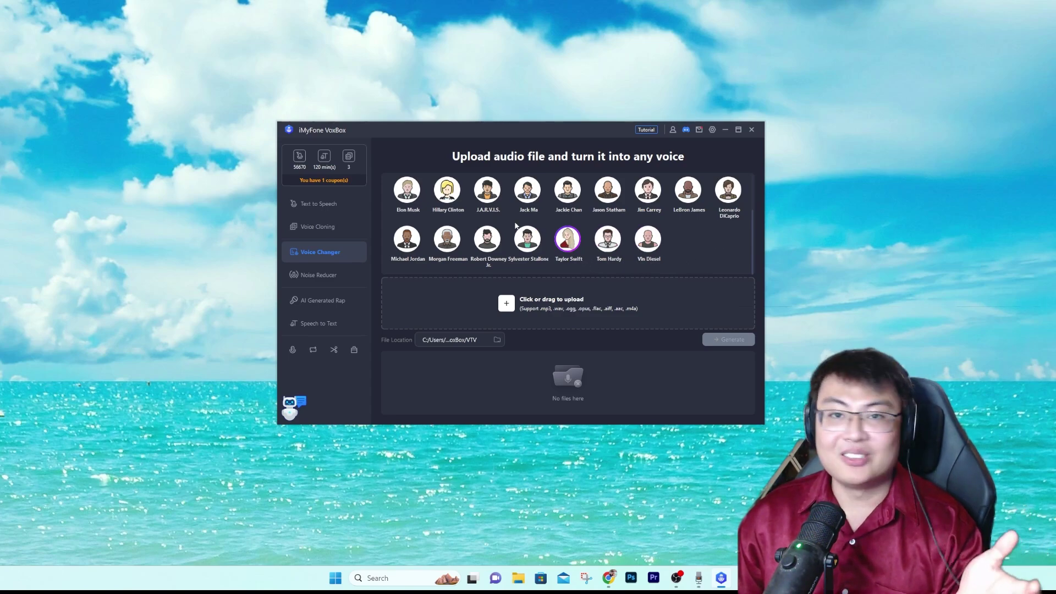
pyautogui.click(528, 189)
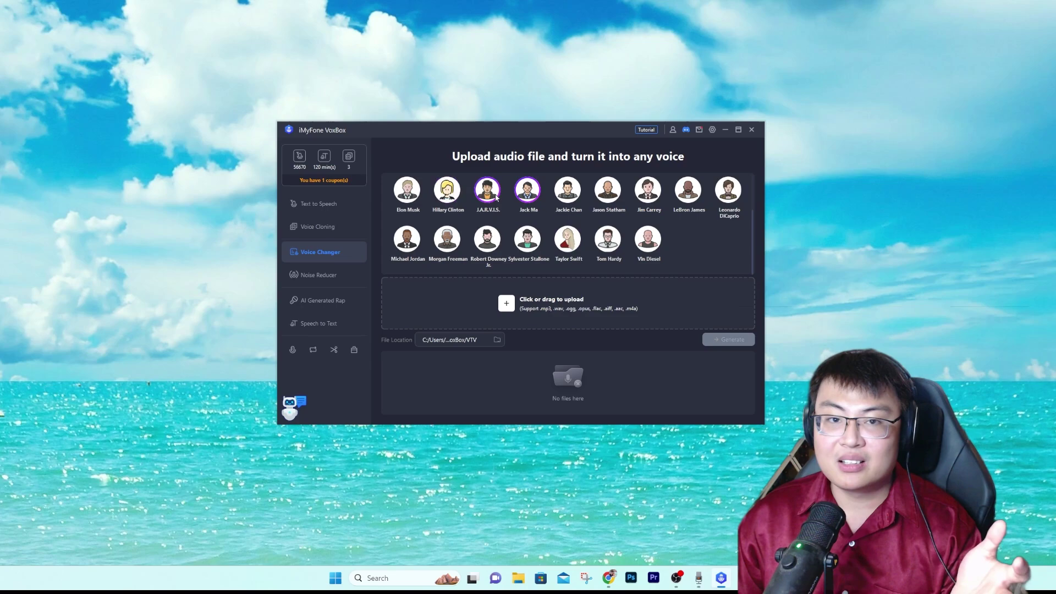
pyautogui.click(408, 194)
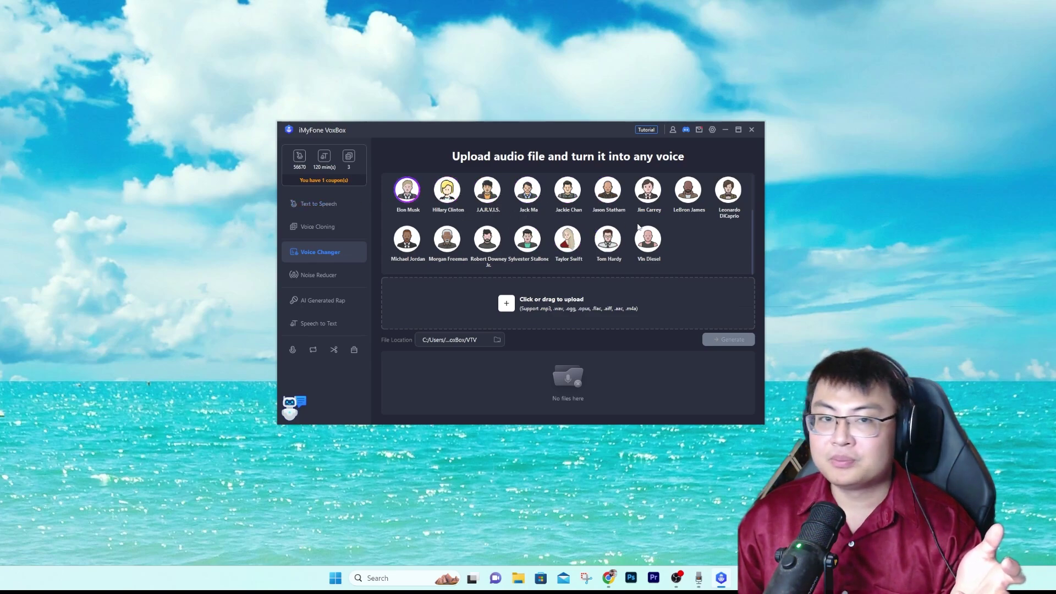
# - Briefly view the Voice Cloning page, then return to Voice Changer
pyautogui.scroll(2, 656, 237)
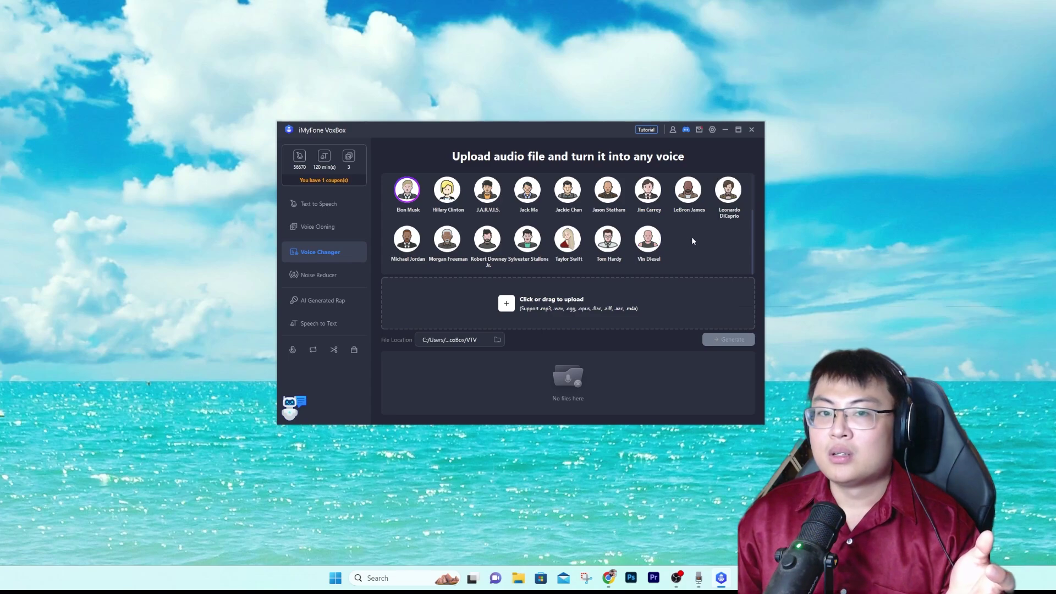
pyautogui.click(327, 231)
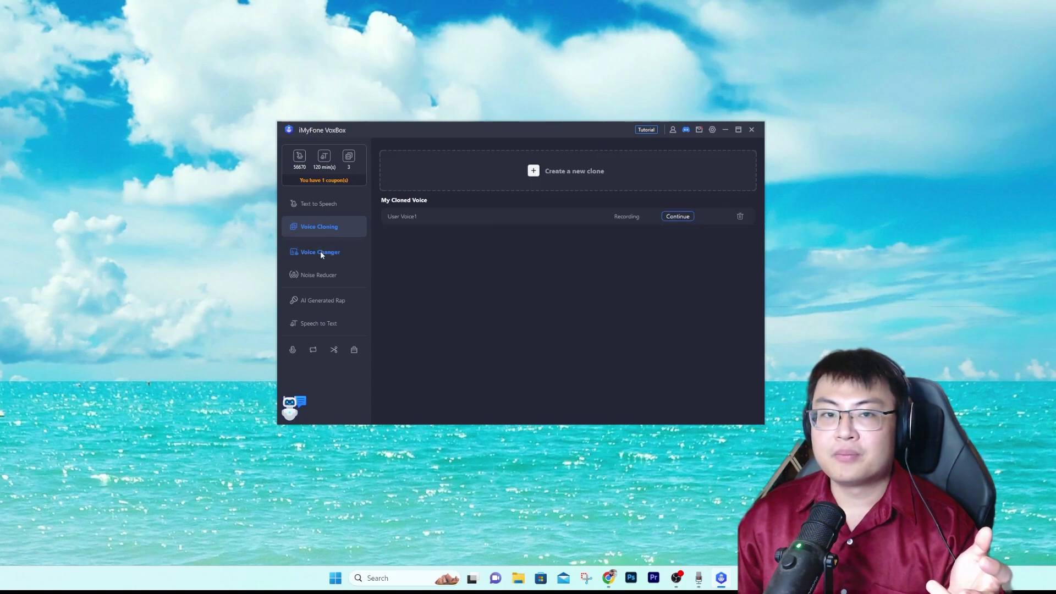
pyautogui.click(320, 250)
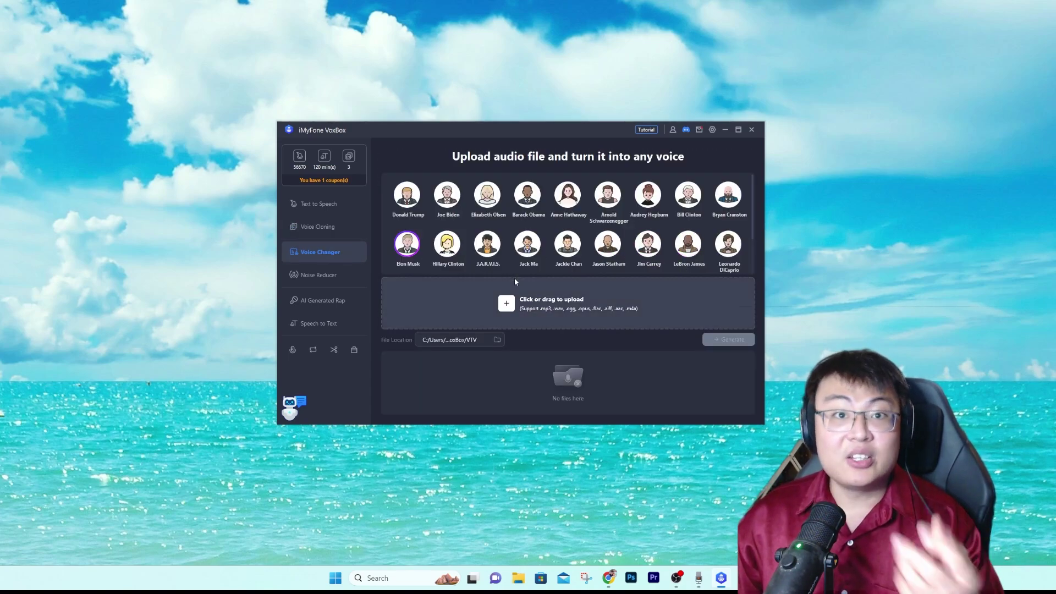